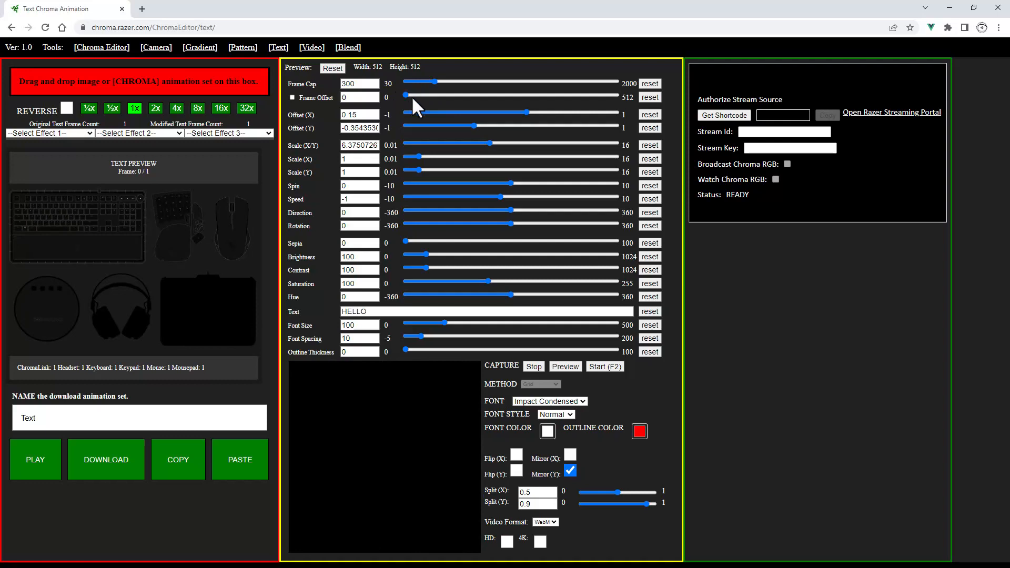
Start the automatic frame offset animation and change the text to HELLO WORLD
drag(406, 93, 472, 93)
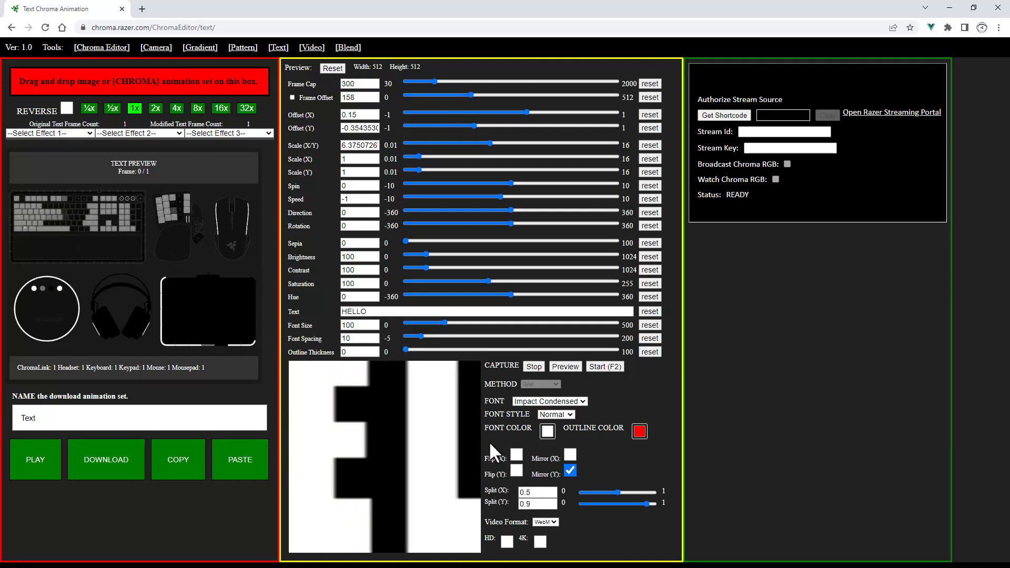
click(292, 97)
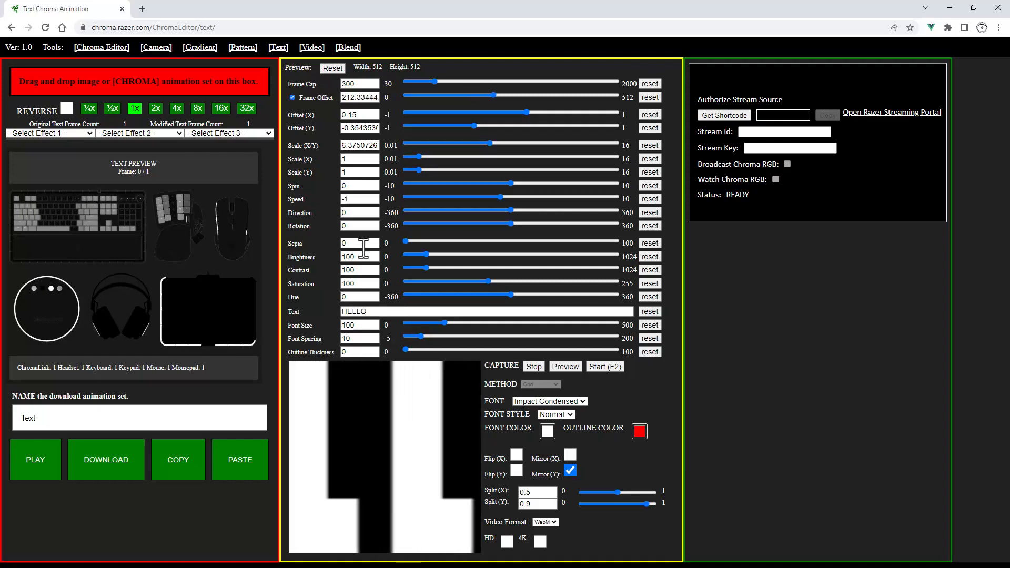
click(378, 311)
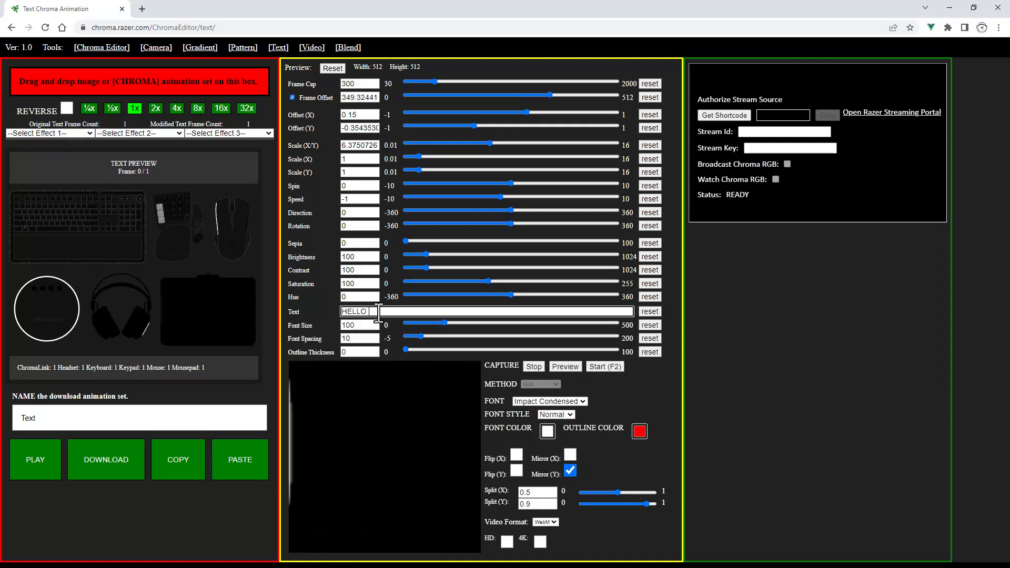
text(WORLD)
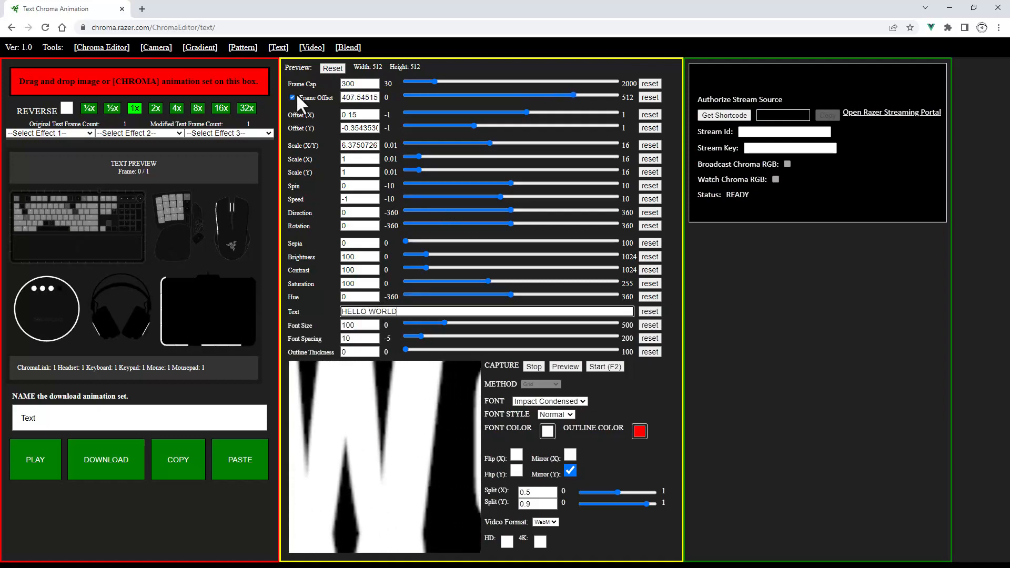
Stop the frame offset animation at 0, set Offset (X) to 0, and restart the frame offset animation
click(291, 97)
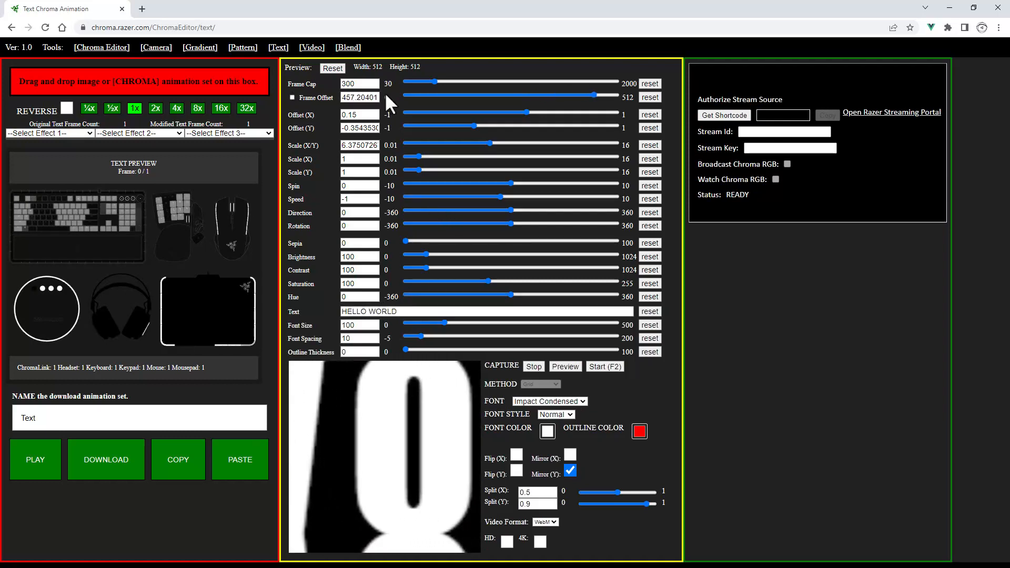
drag(593, 90, 357, 100)
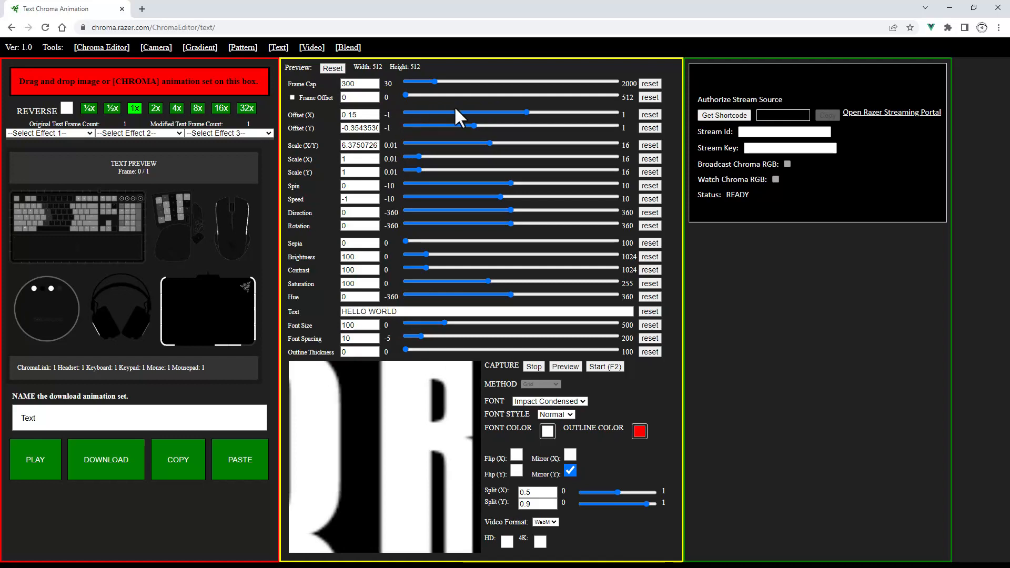
mouse_move(527, 109)
mouse_down()
mouse_move(507, 109)
mouse_move(533, 111)
mouse_up()
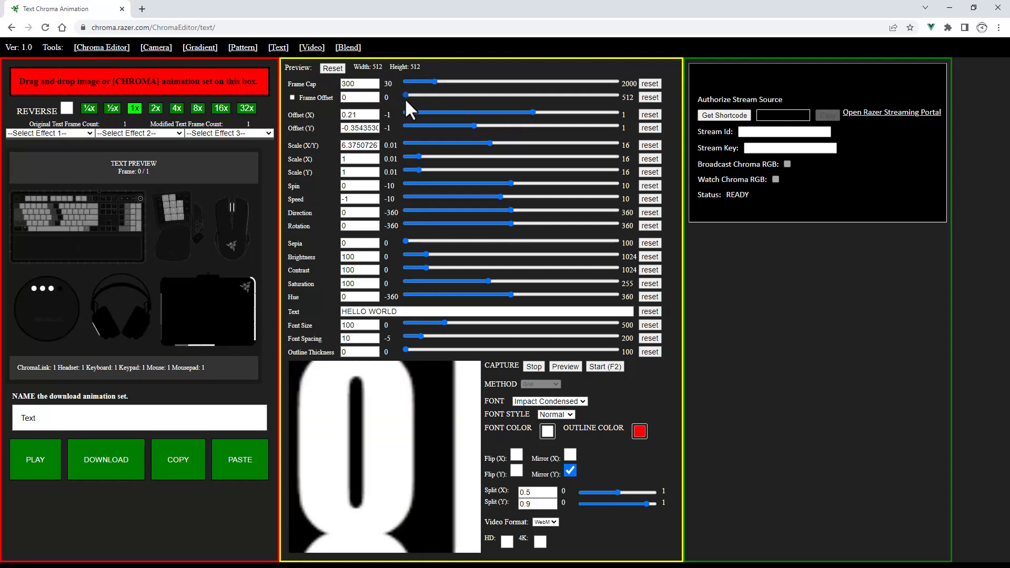
drag(528, 108, 510, 98)
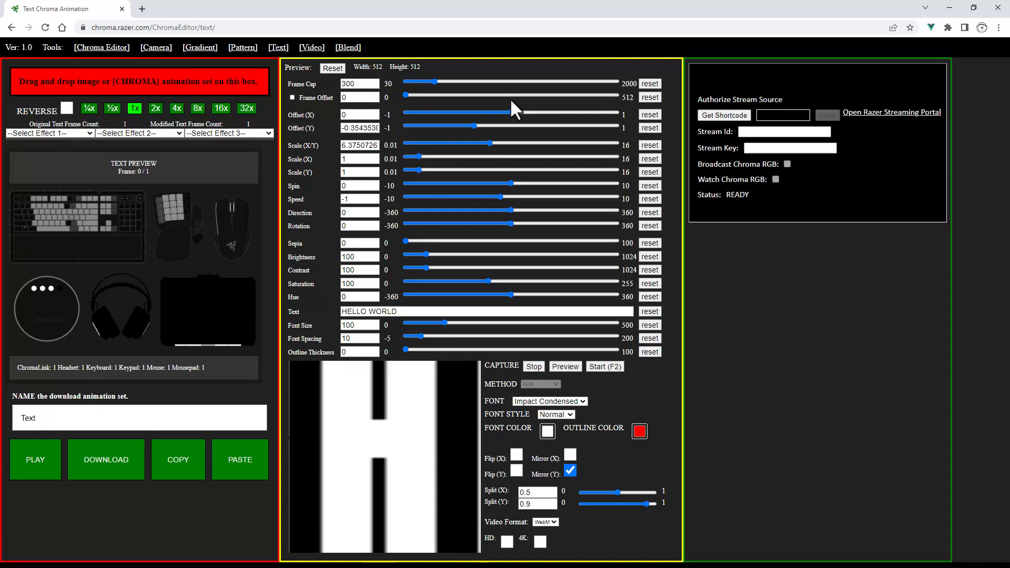
click(292, 98)
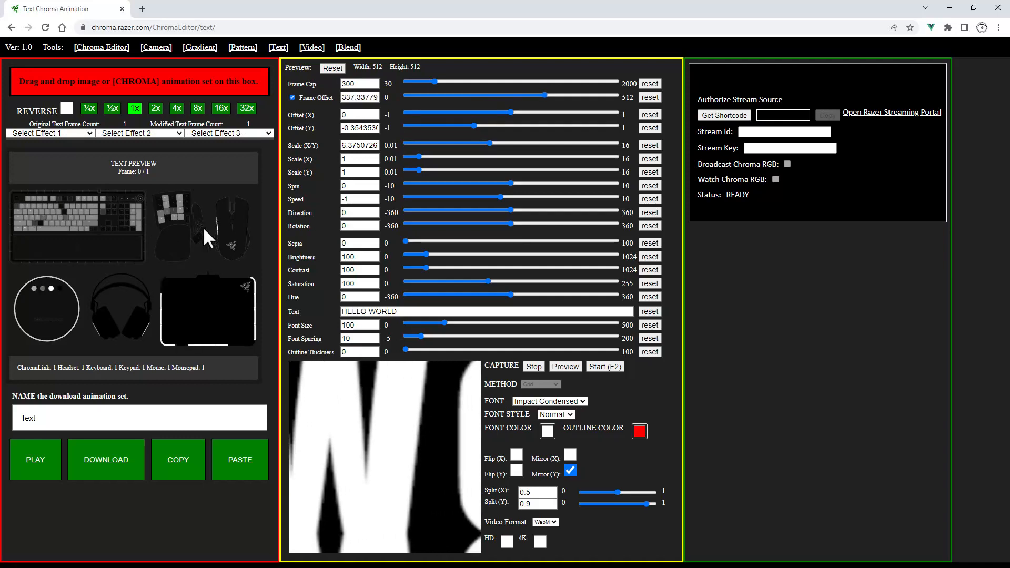
Try frame caps of 60 and 192, and restore the frame cap to 300
click(366, 85)
drag(431, 83, 407, 89)
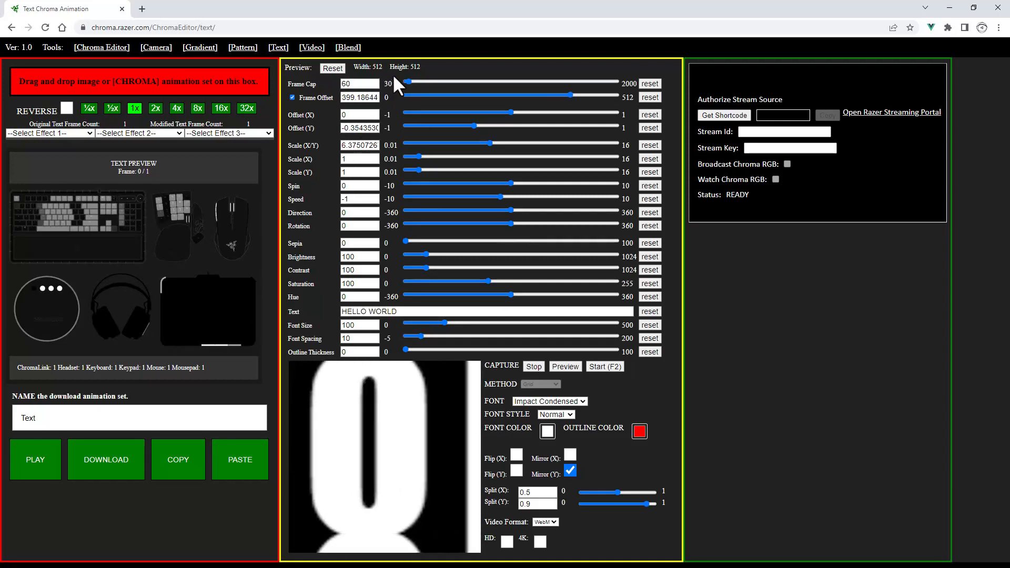
drag(404, 80, 422, 80)
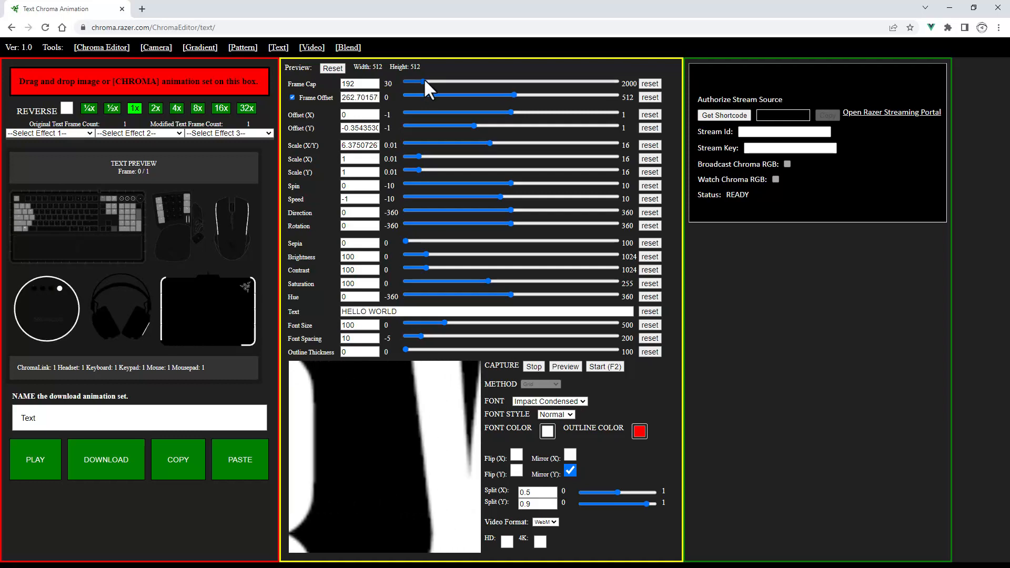
drag(373, 83, 279, 71)
text(300)
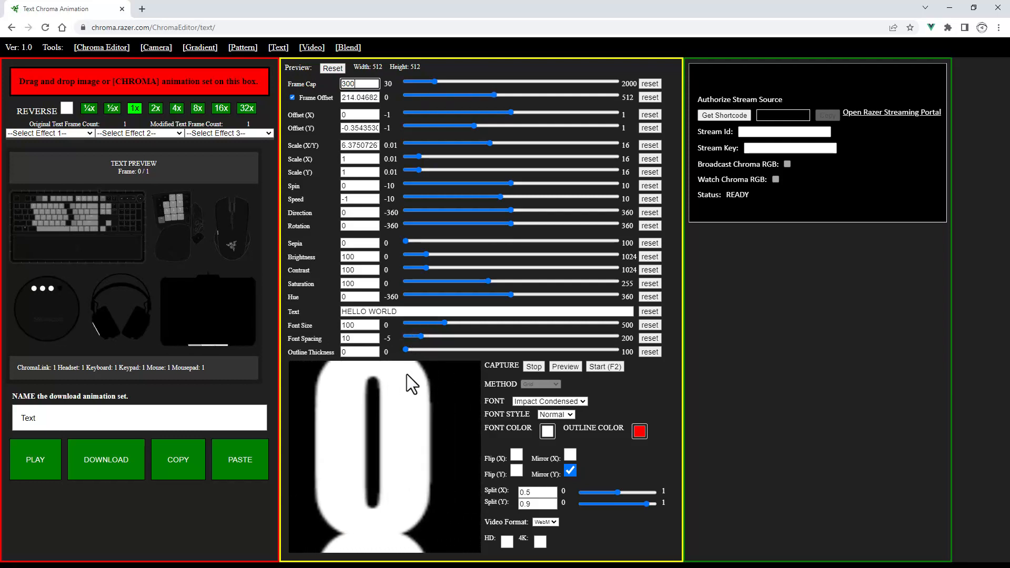
Give the text an outline of thickness 5 in blue #1E90FF
drag(406, 348, 415, 348)
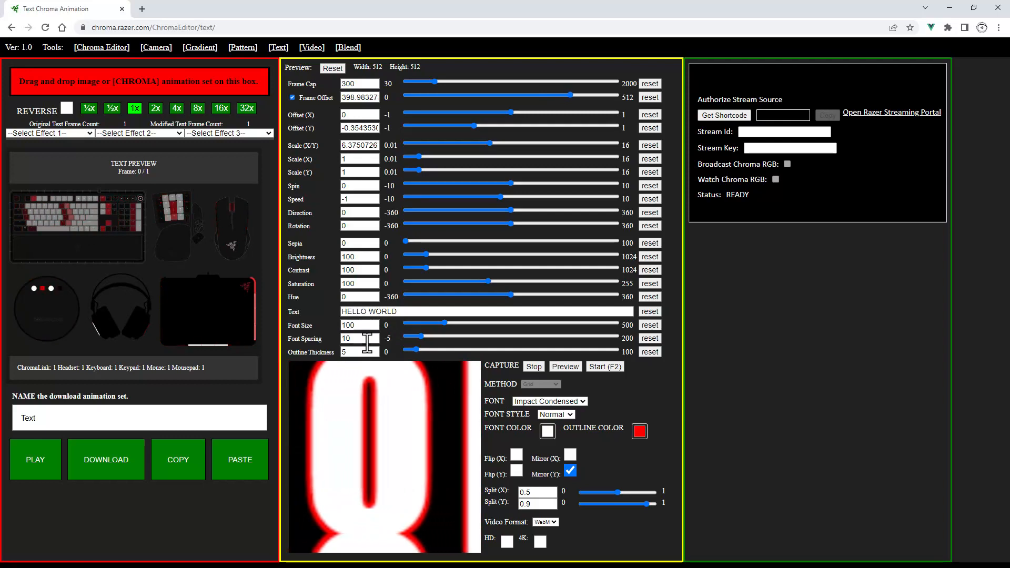
click(648, 434)
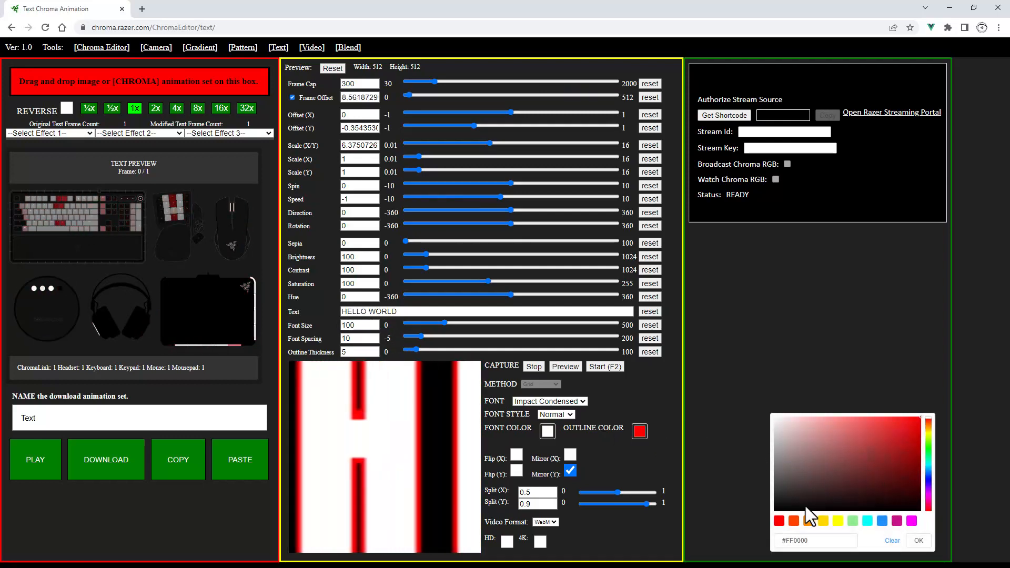
click(882, 520)
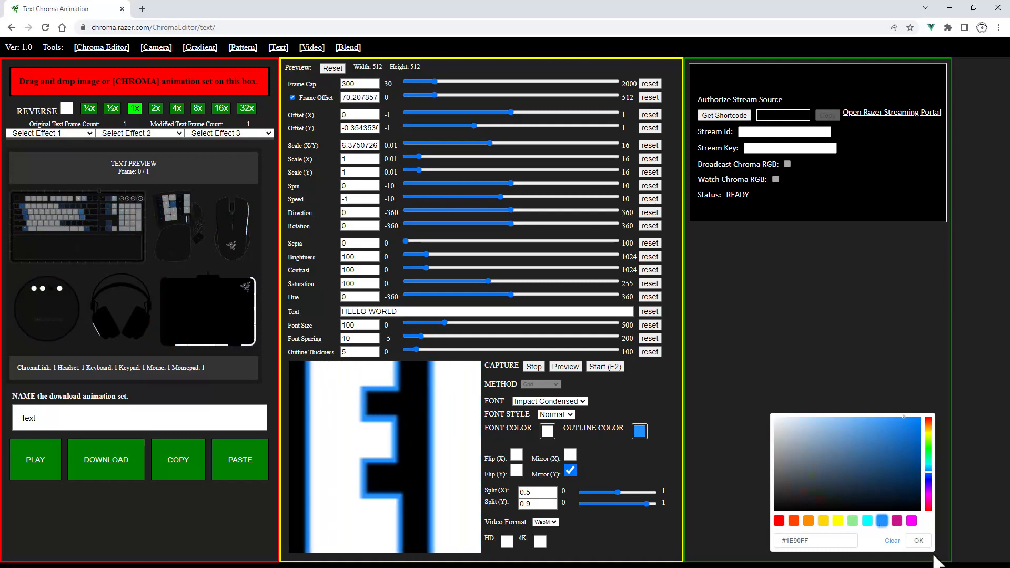
click(918, 540)
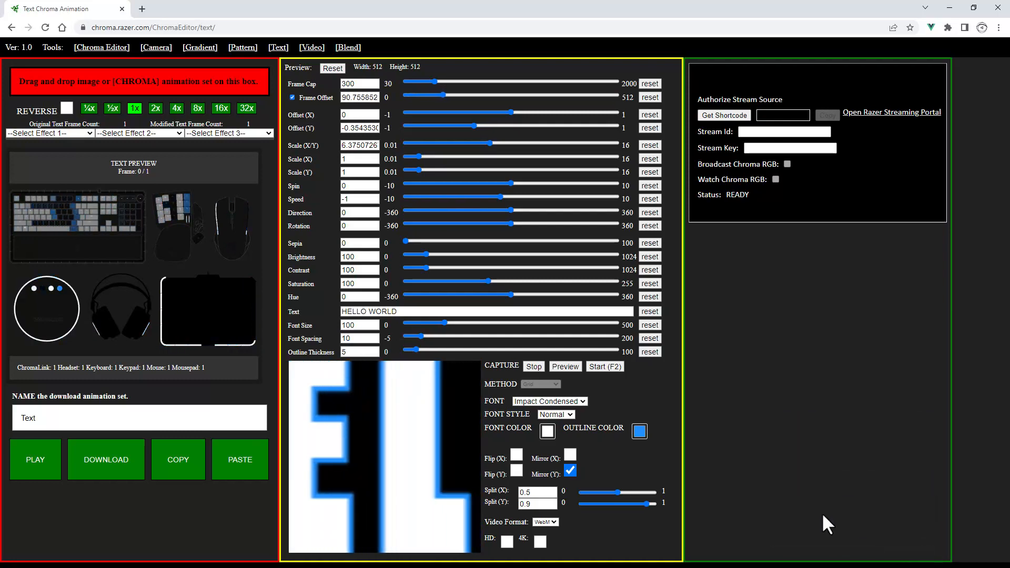
Try cyan as the font color and settle on yellow #FFFF00
click(547, 431)
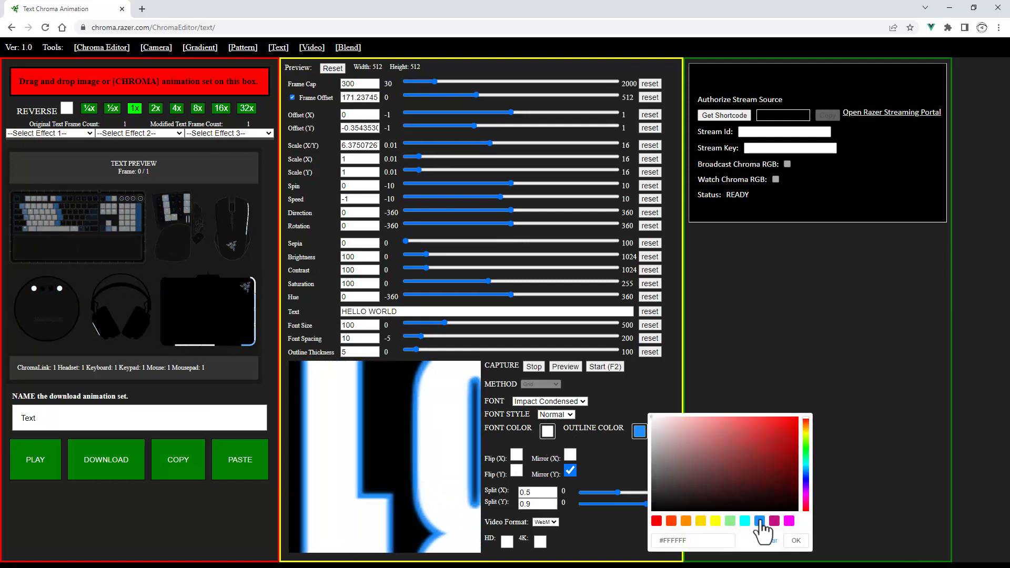
click(760, 521)
click(745, 521)
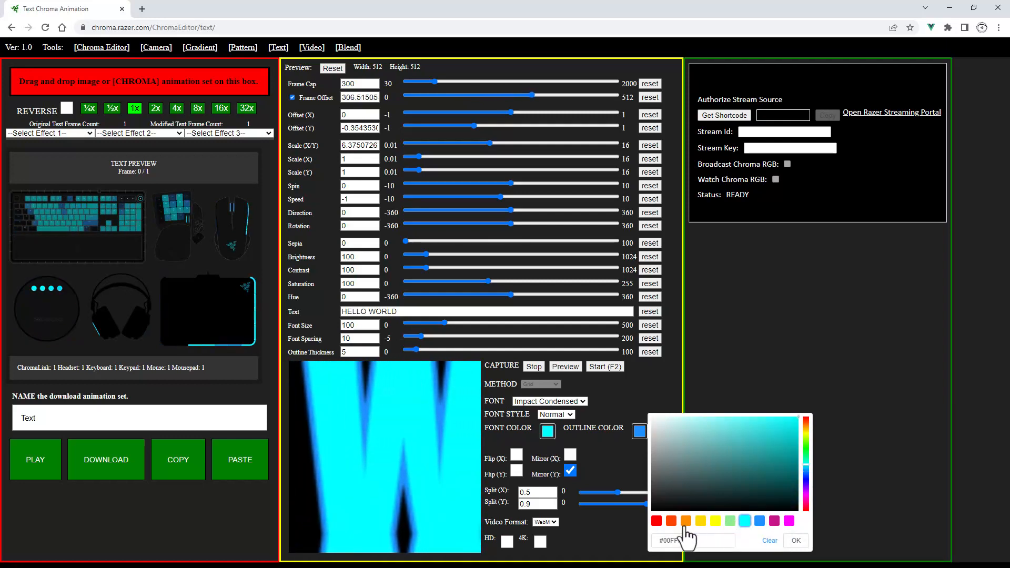
click(716, 521)
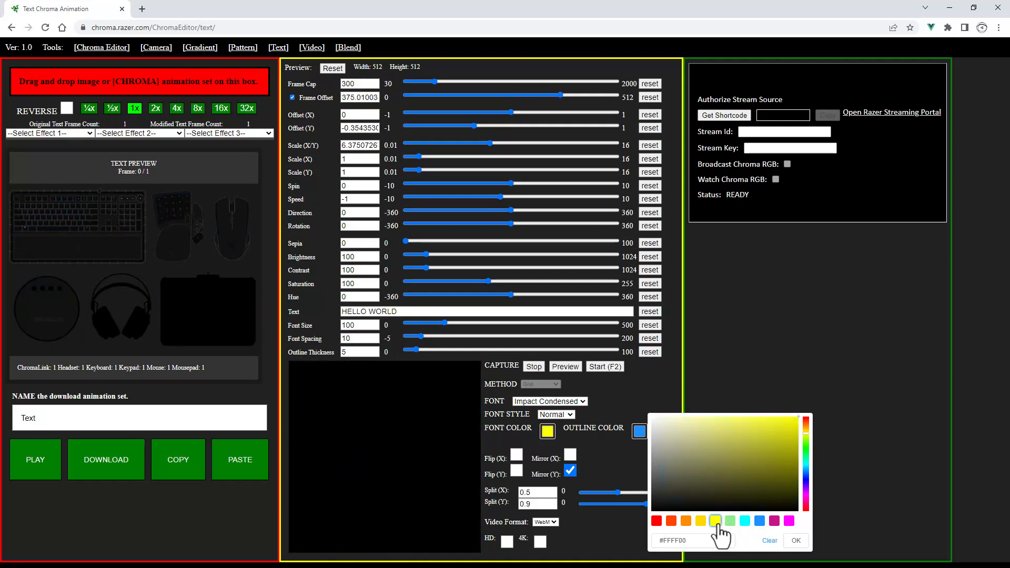
click(796, 540)
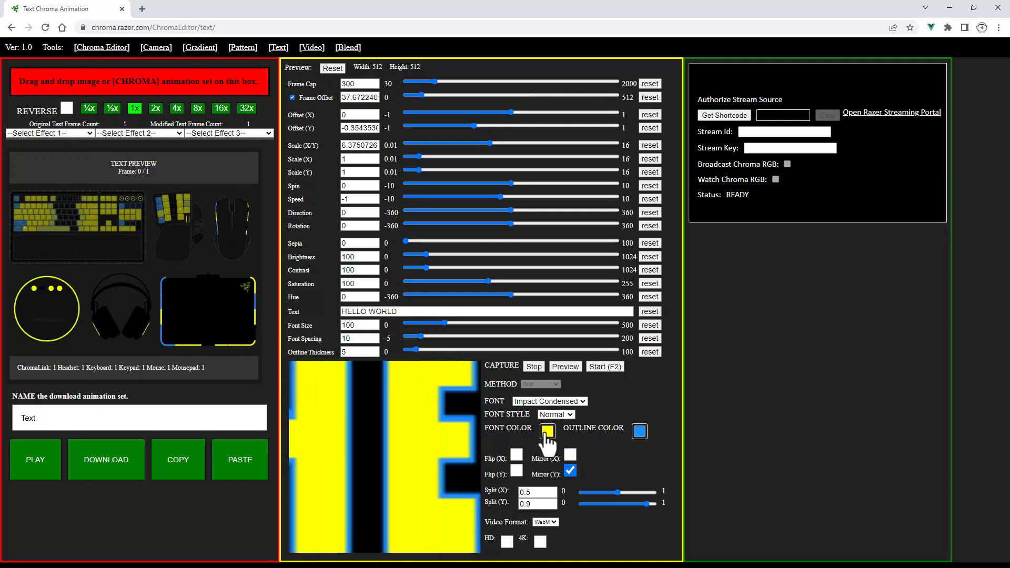
Set the outline thickness to 0 and the font color to white #FFFFFF
drag(416, 349, 399, 349)
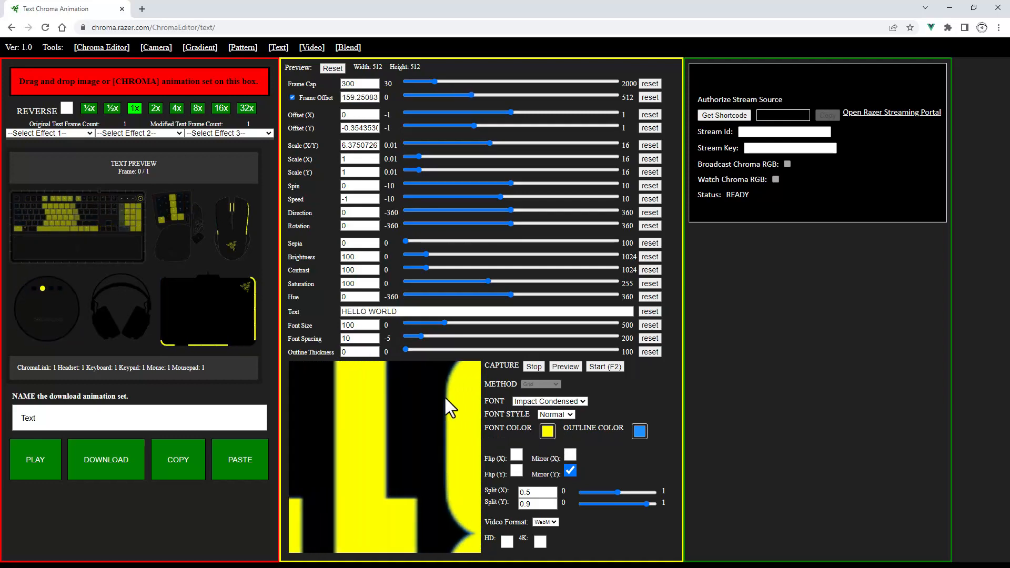
click(375, 352)
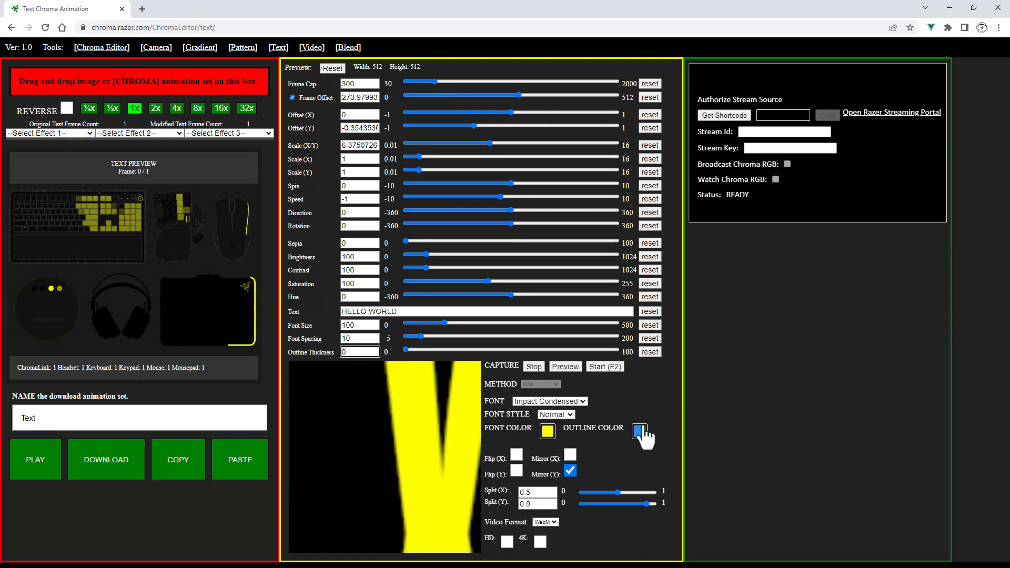
click(546, 431)
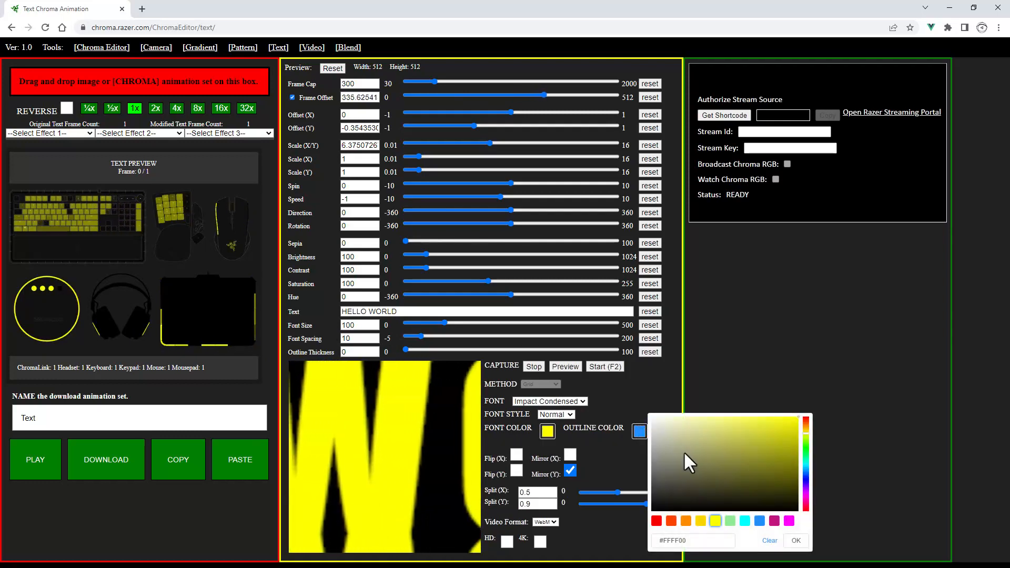
drag(683, 450, 587, 371)
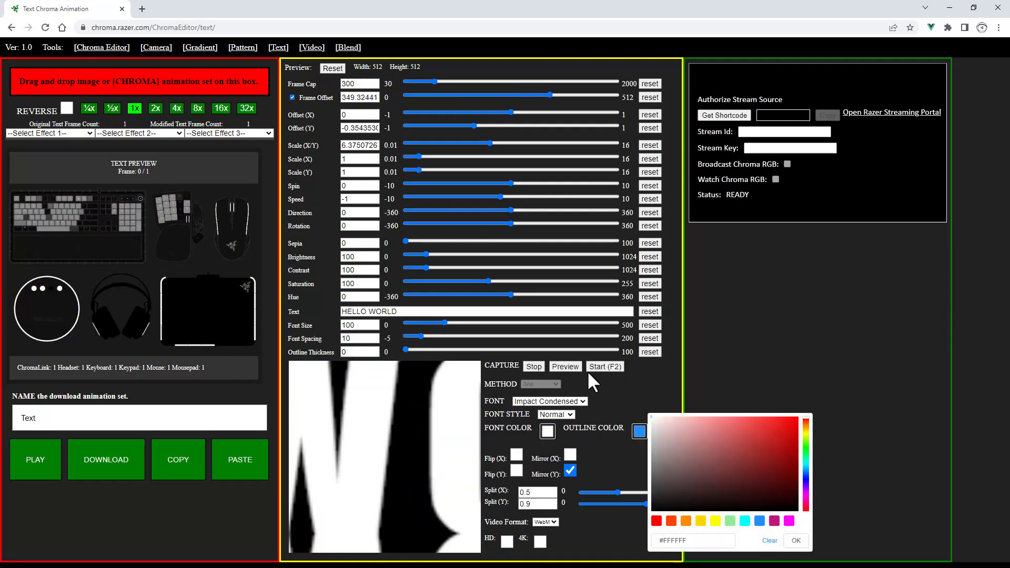
click(796, 540)
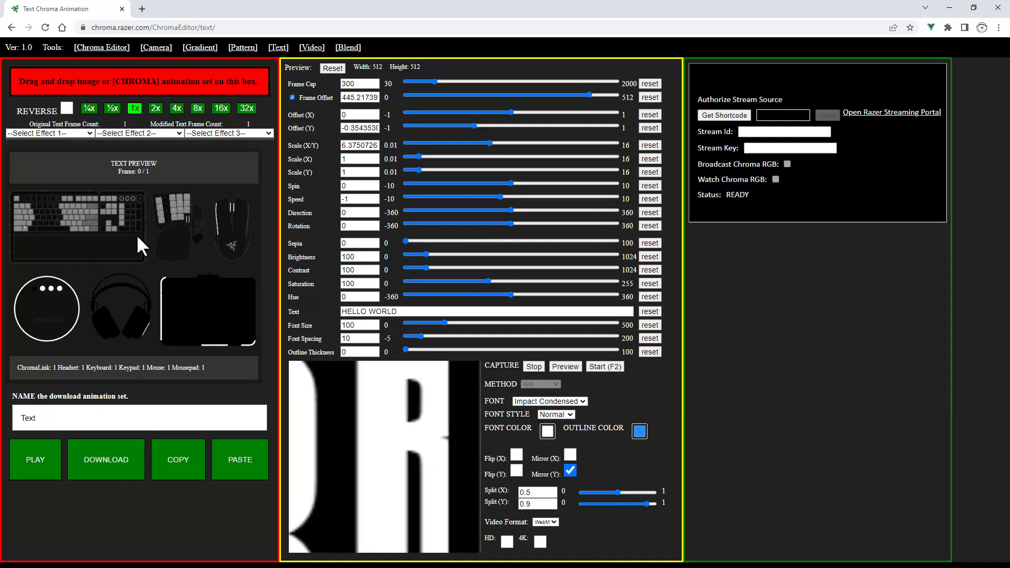
Capture the scrolling text as an animation set named Effect1 and start its download, cancelling the save
click(603, 365)
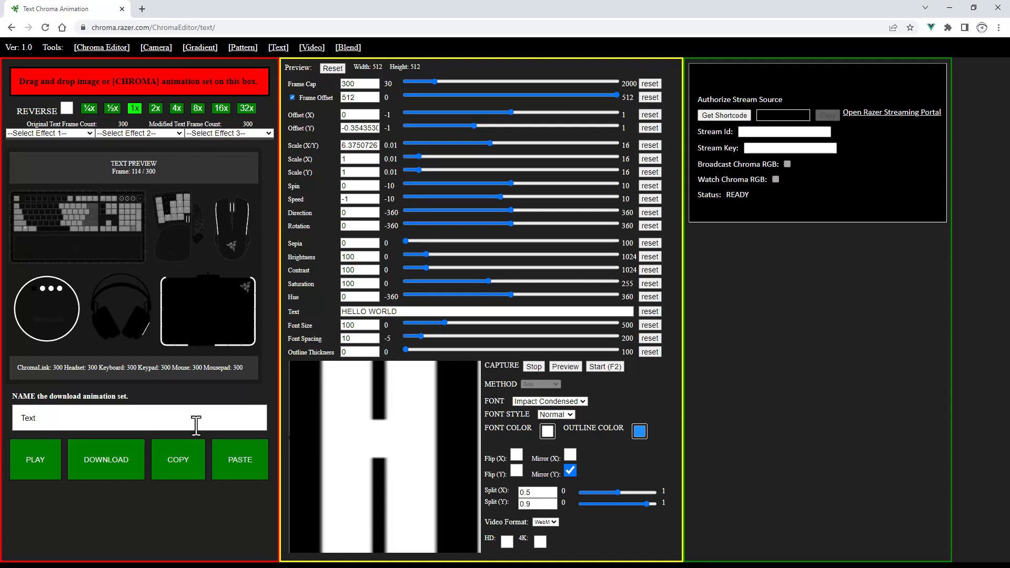
click(115, 468)
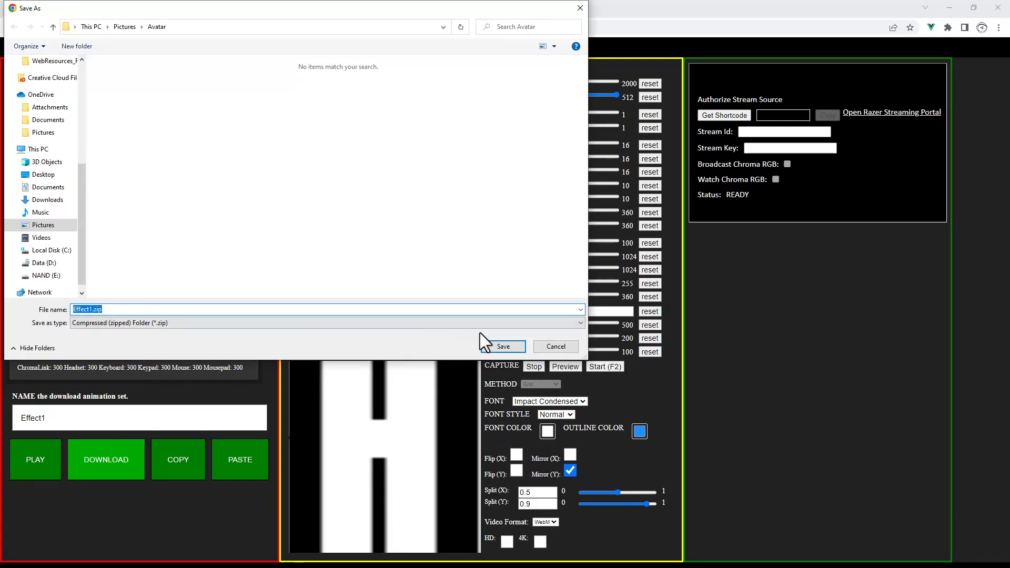
click(555, 346)
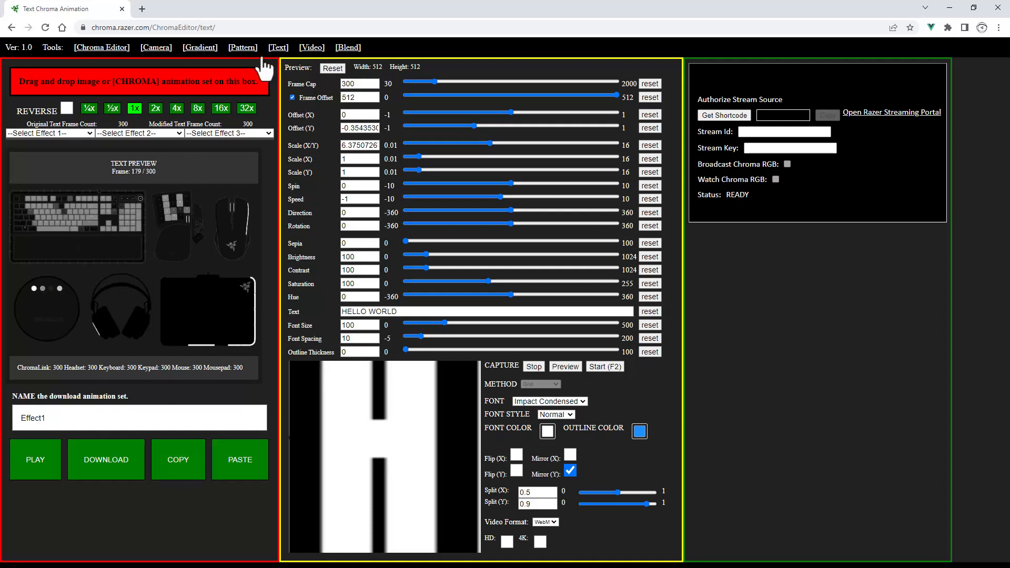
Open the Blend tool and paste the copied Effect1 animation as the pattern input
click(351, 49)
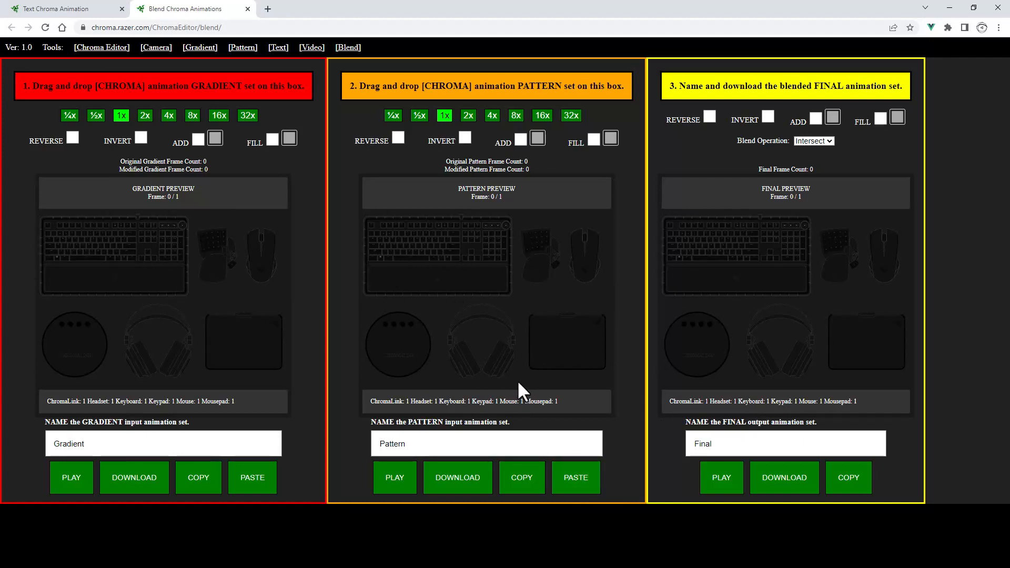
click(581, 476)
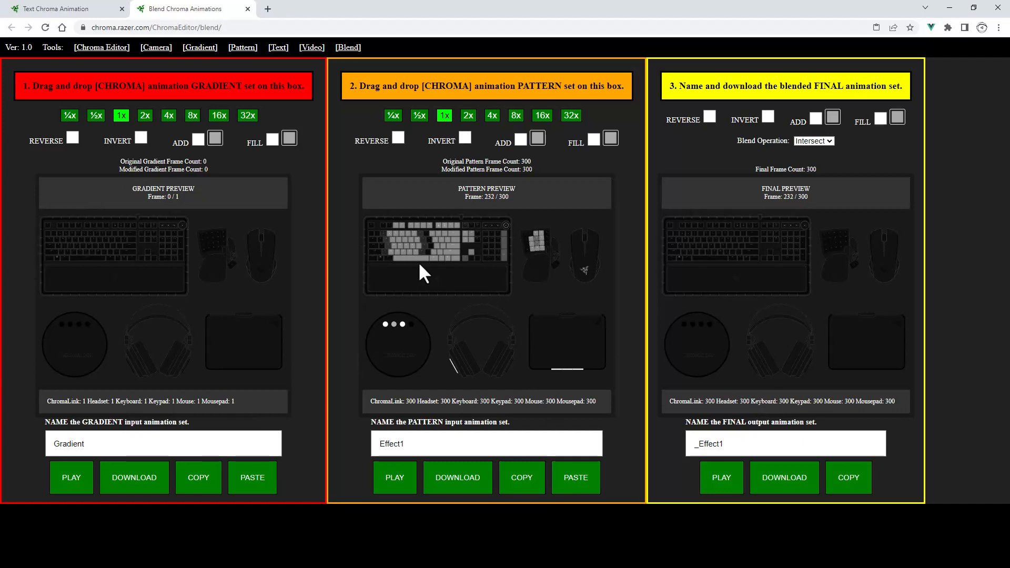
In the Gradient tool, load the Red color preset and change its second and fourth colors to yellow #FFFF00
click(207, 51)
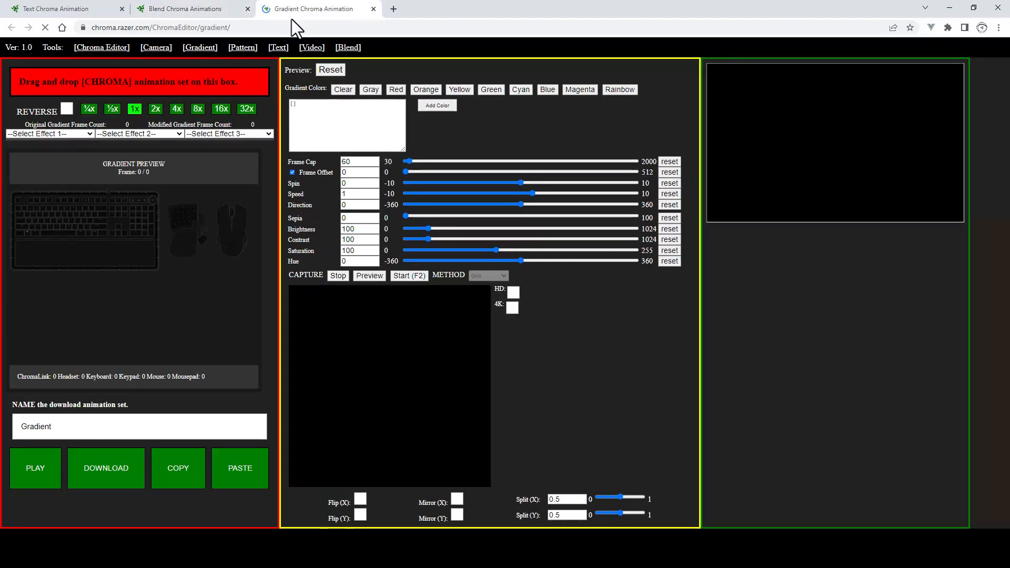
click(396, 90)
click(529, 111)
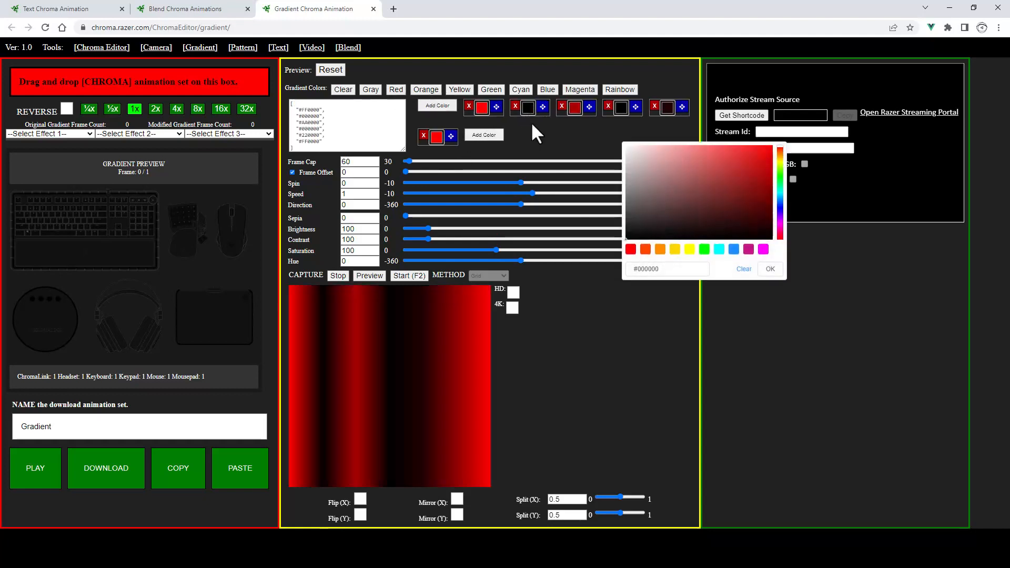
click(693, 250)
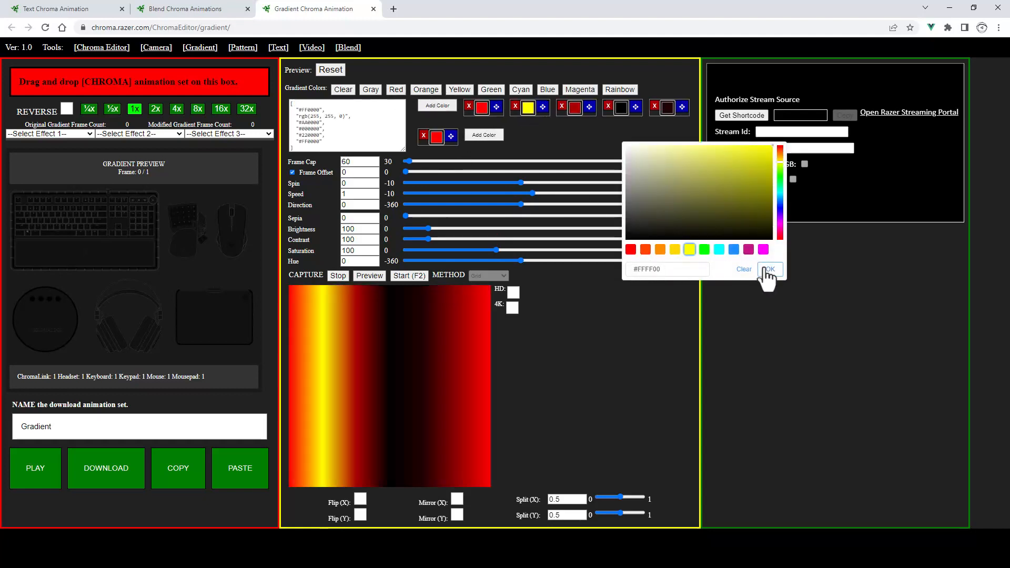
click(769, 269)
click(621, 108)
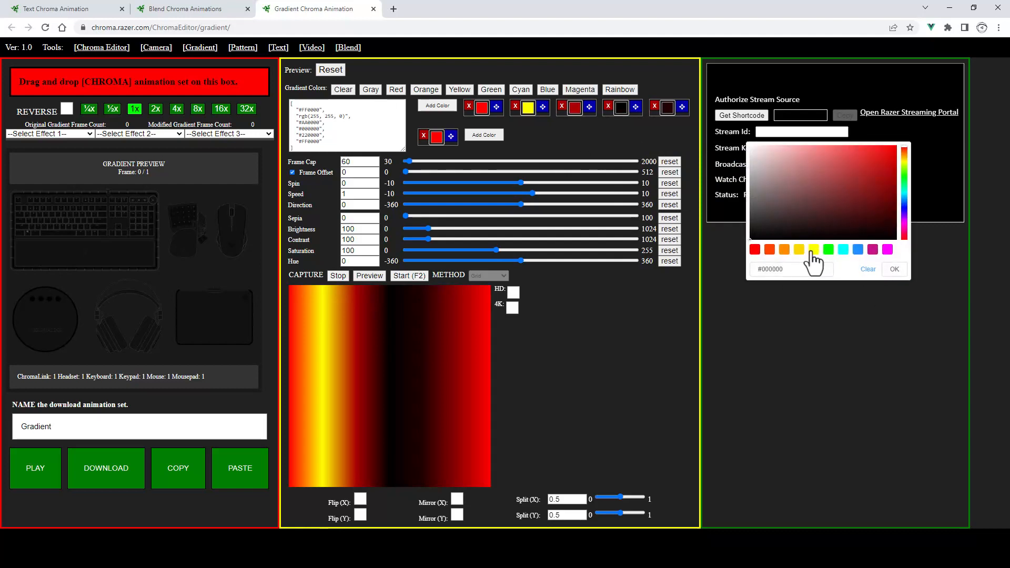
click(814, 251)
click(894, 269)
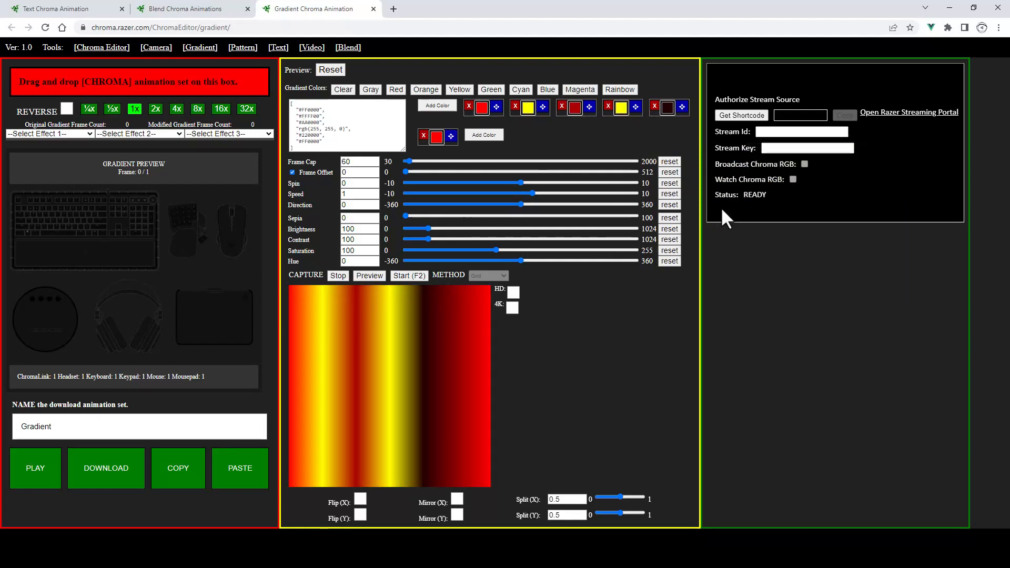
Remove the dark #220000 color from the gradient and set the frame cap to 300 and the speed to 4
click(654, 106)
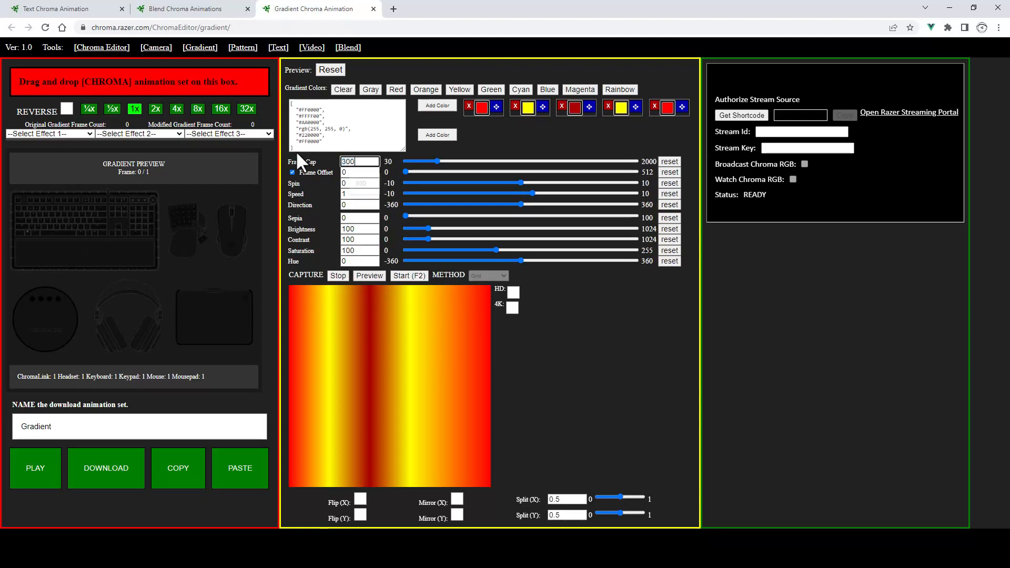
click(523, 134)
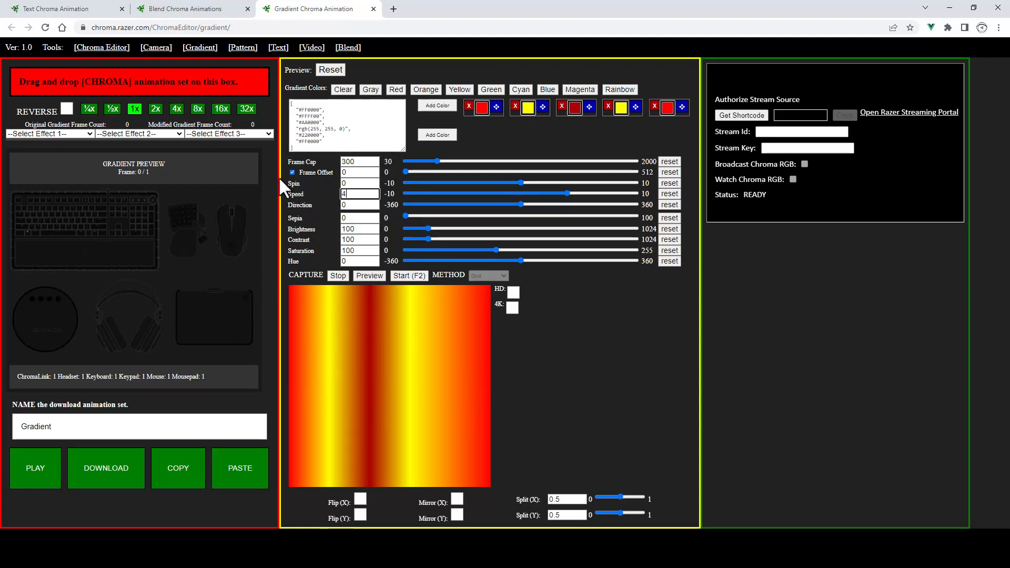
Capture the gradient animation, copy it, and paste it as the gradient input in the Blend tool
click(405, 278)
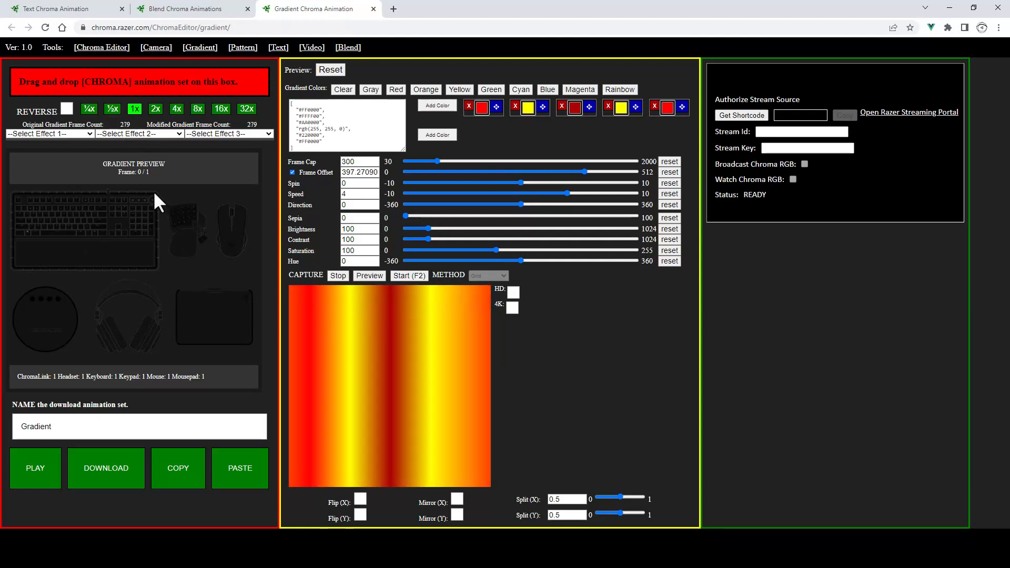
click(179, 471)
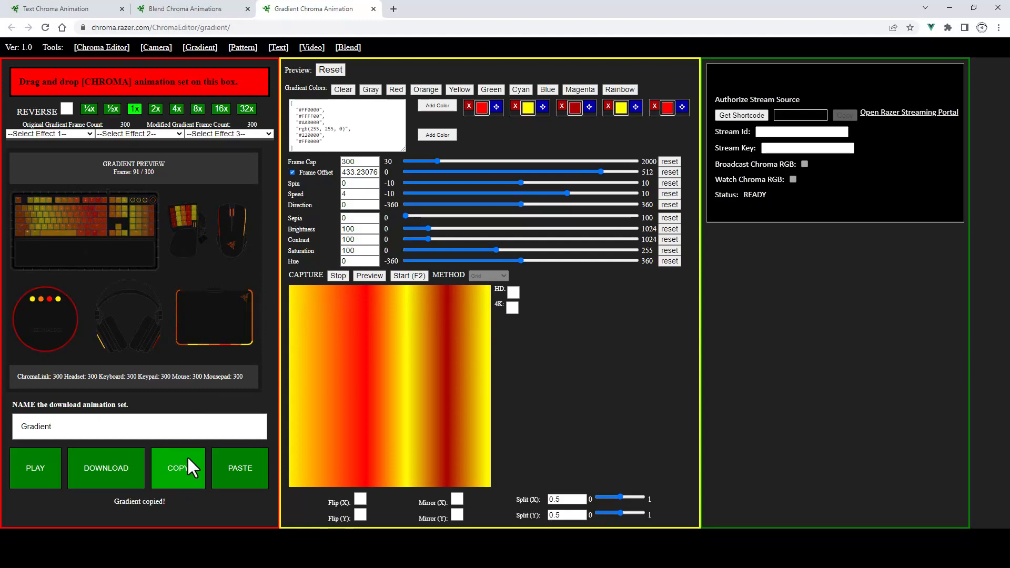
drag(177, 15, 309, 13)
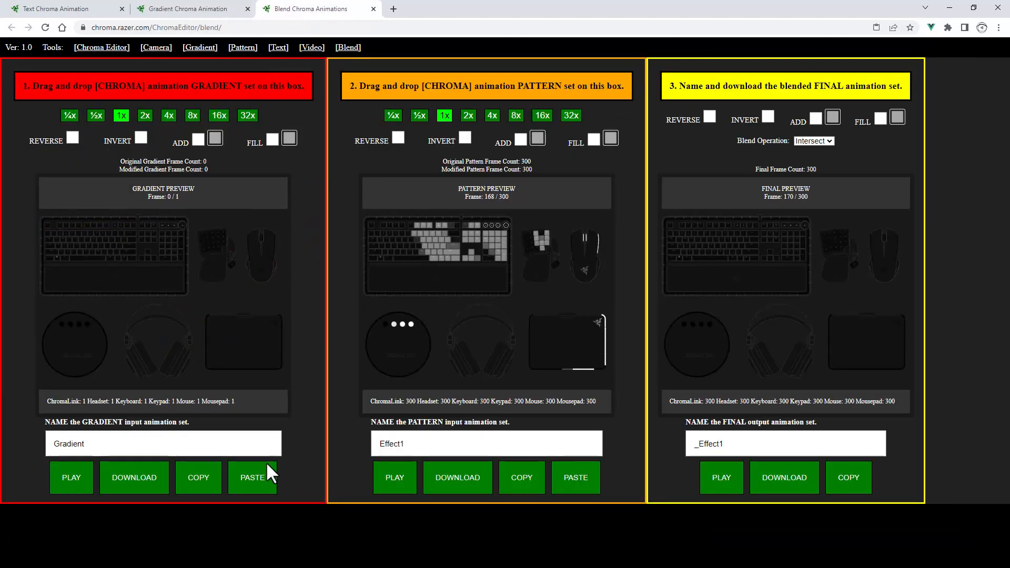
click(262, 476)
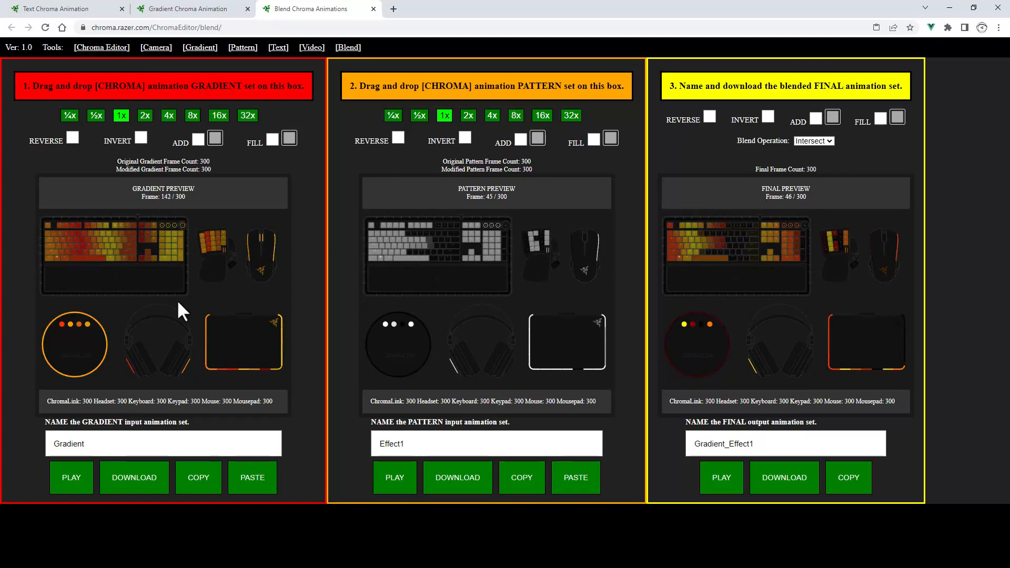
Try the Add blend operation on the final animation, followed by Subtract
click(812, 140)
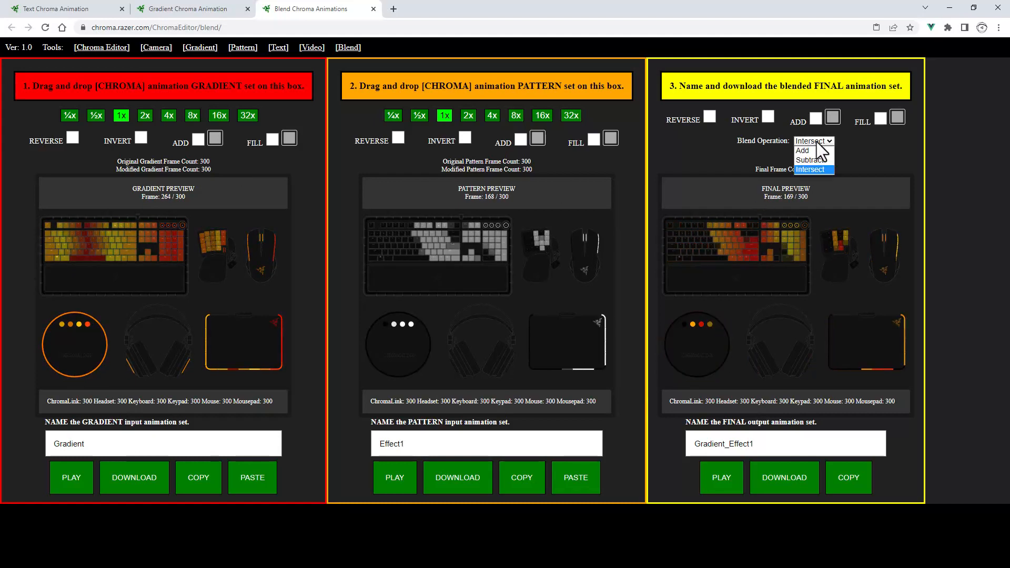
click(818, 148)
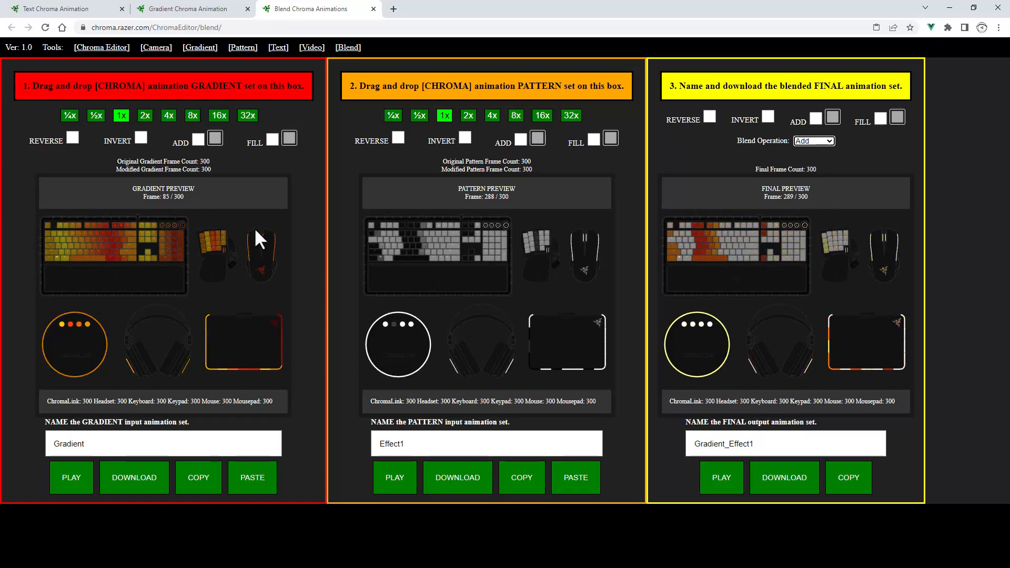
click(802, 142)
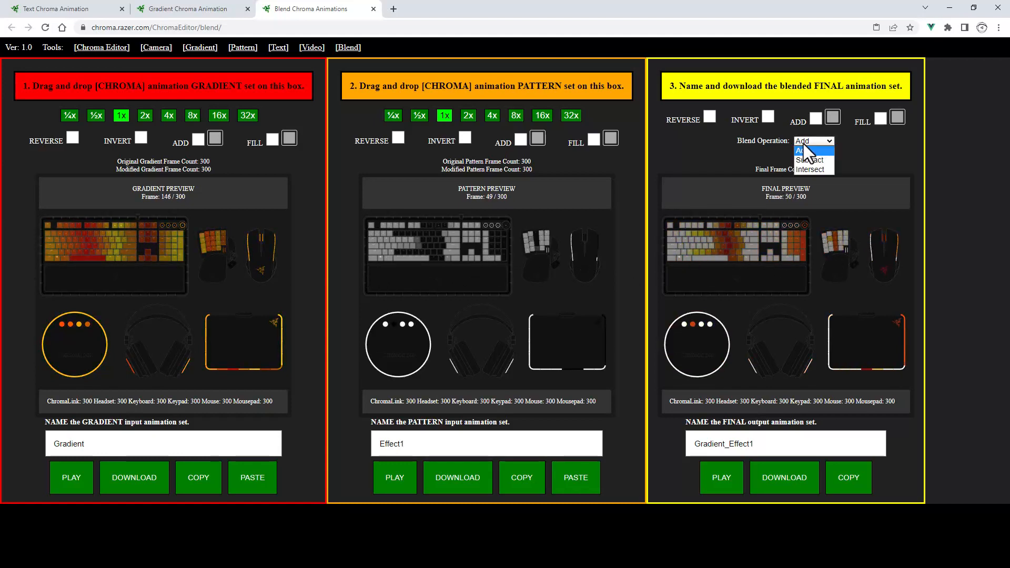
click(811, 166)
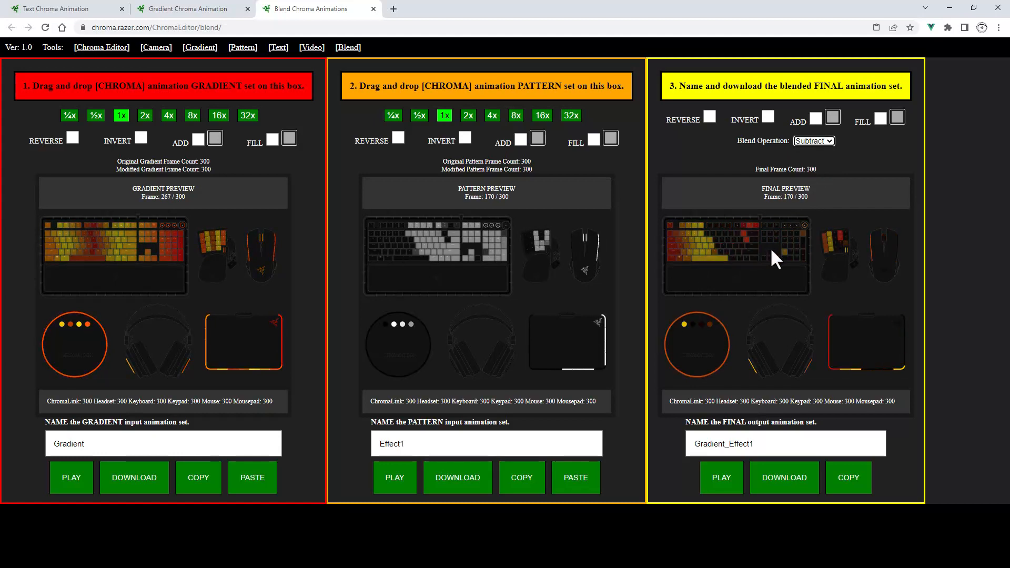
click(821, 142)
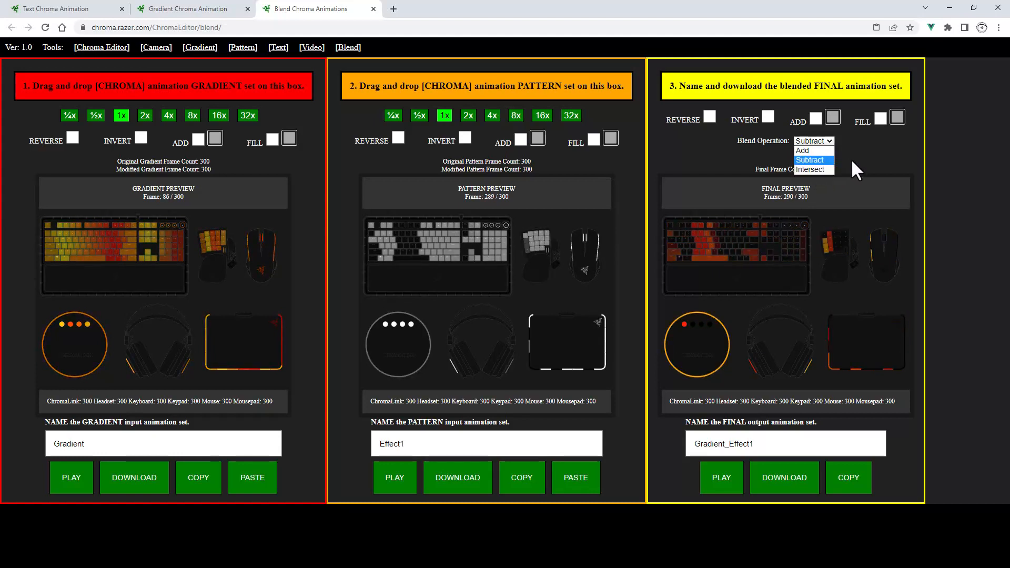
click(818, 159)
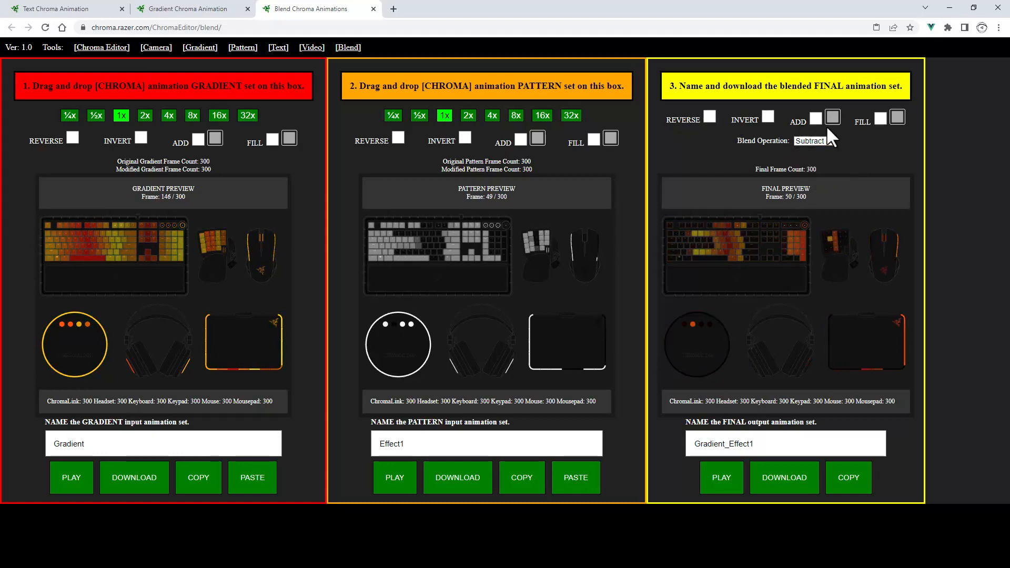
Try the Reverse and Invert options on the final animation, turning each one off again
click(709, 116)
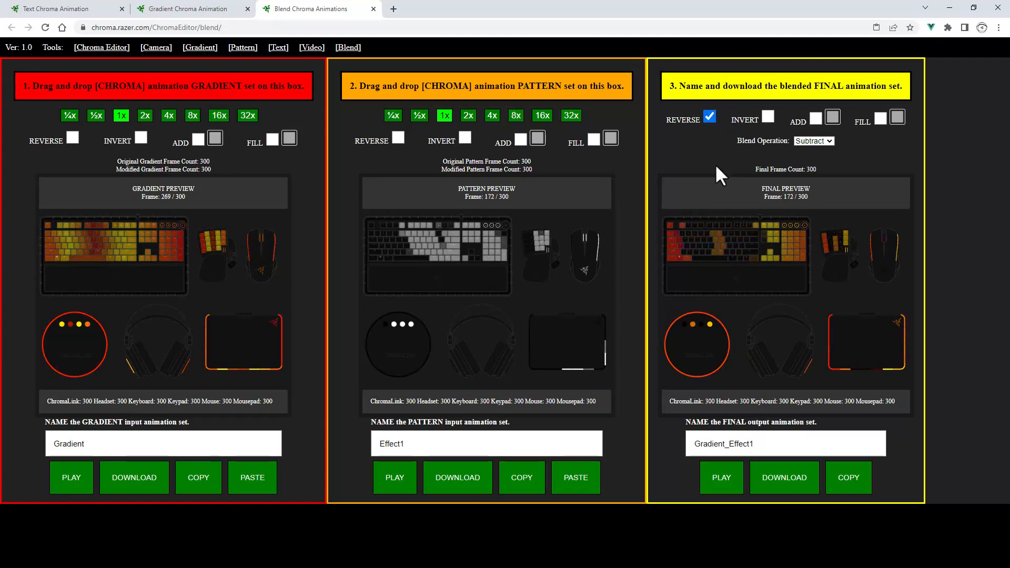
click(711, 115)
click(767, 117)
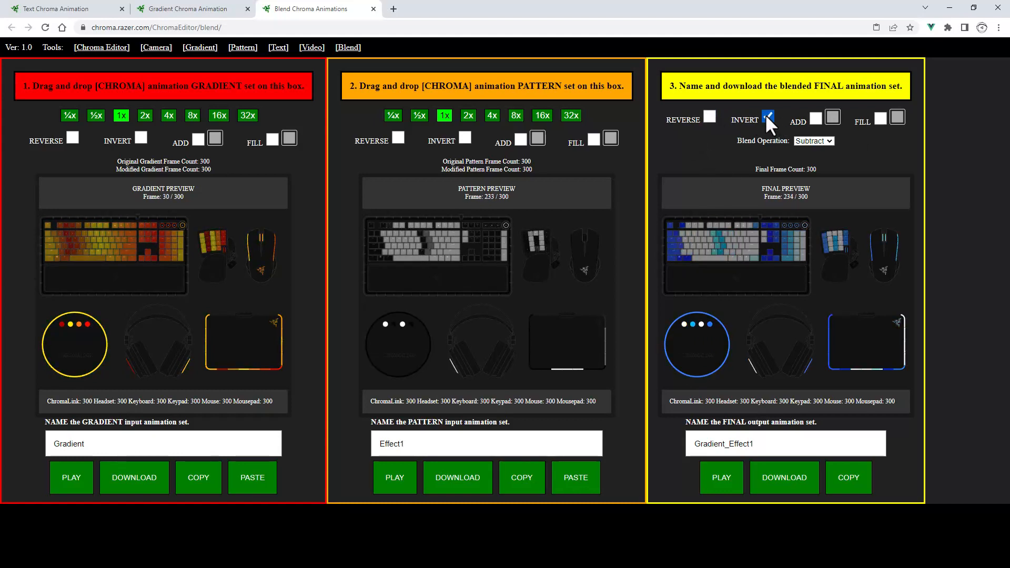
click(768, 117)
Try adding red, blue and dark blue #082E4E to the final animation, then disable the Add color option
click(815, 118)
click(832, 117)
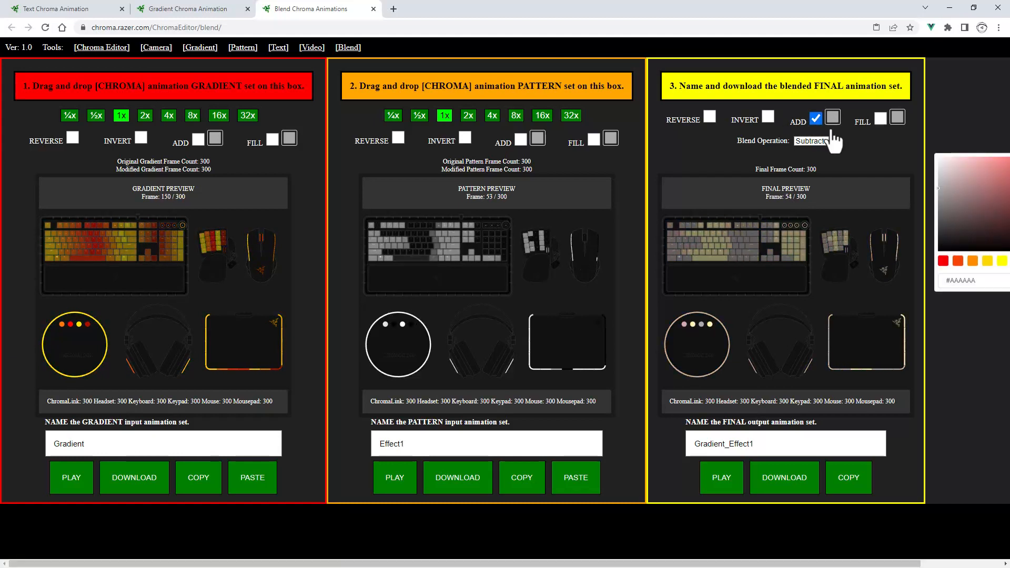
click(944, 261)
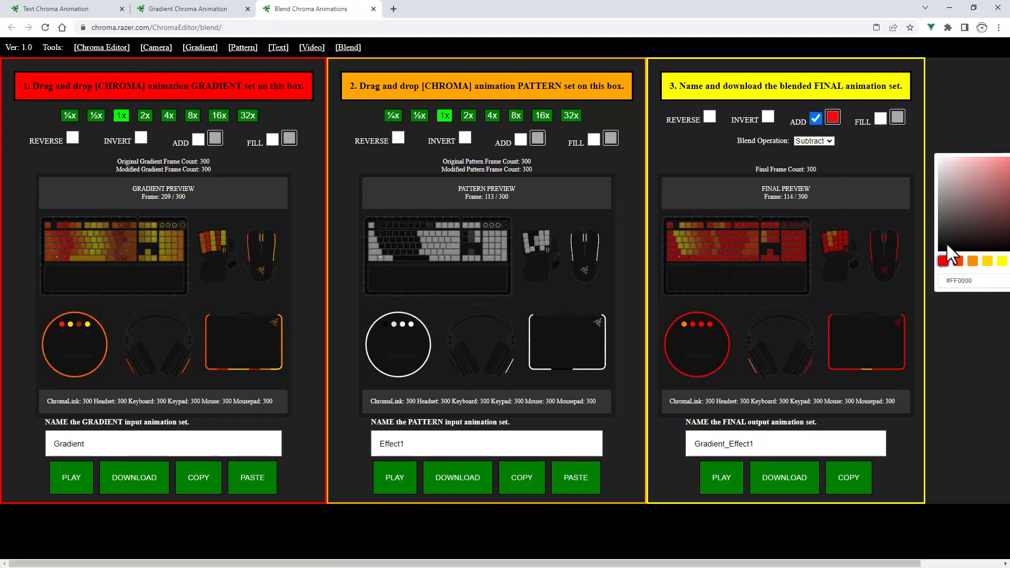
scroll(944, 238, right, 2)
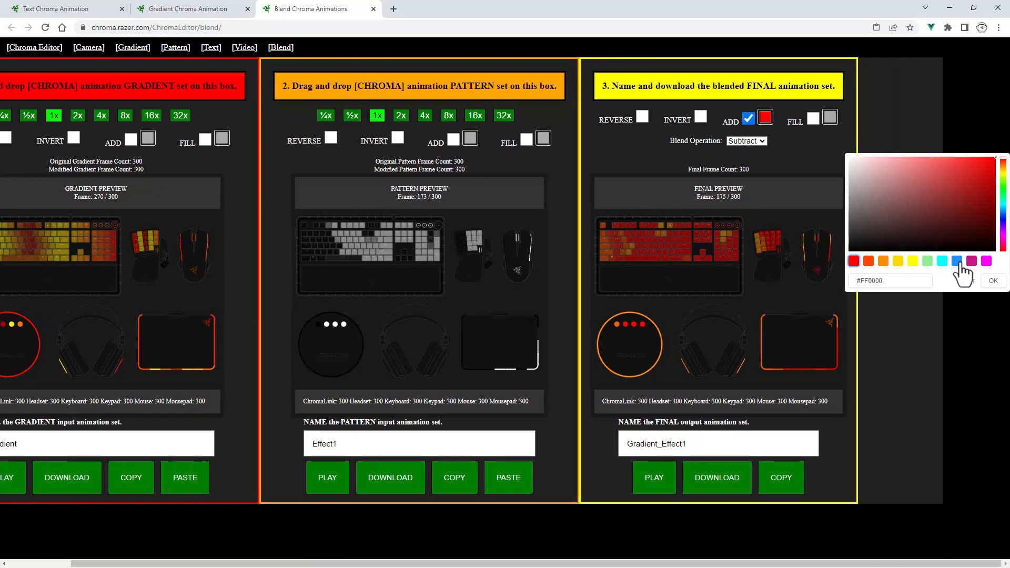
click(956, 261)
click(949, 240)
click(979, 222)
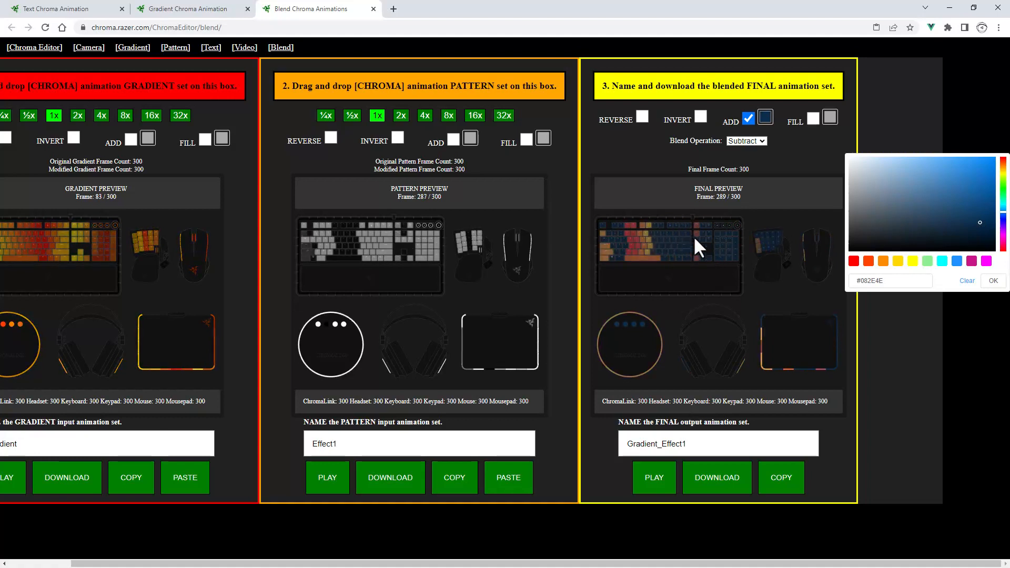
click(993, 280)
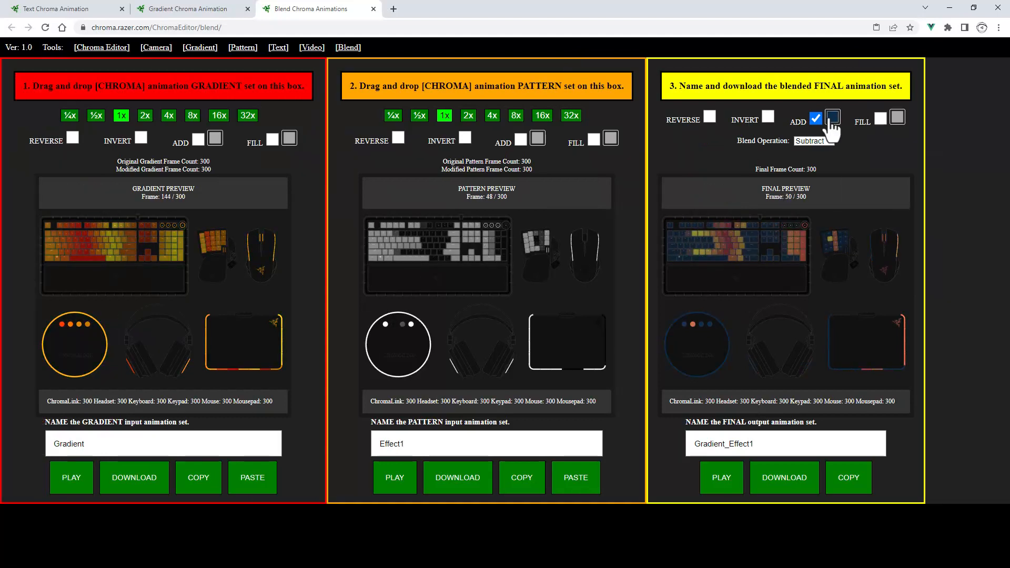
click(815, 118)
Try filling the unlit keys of the final animation with blue #1E90FF, then disable the Fill option
click(878, 119)
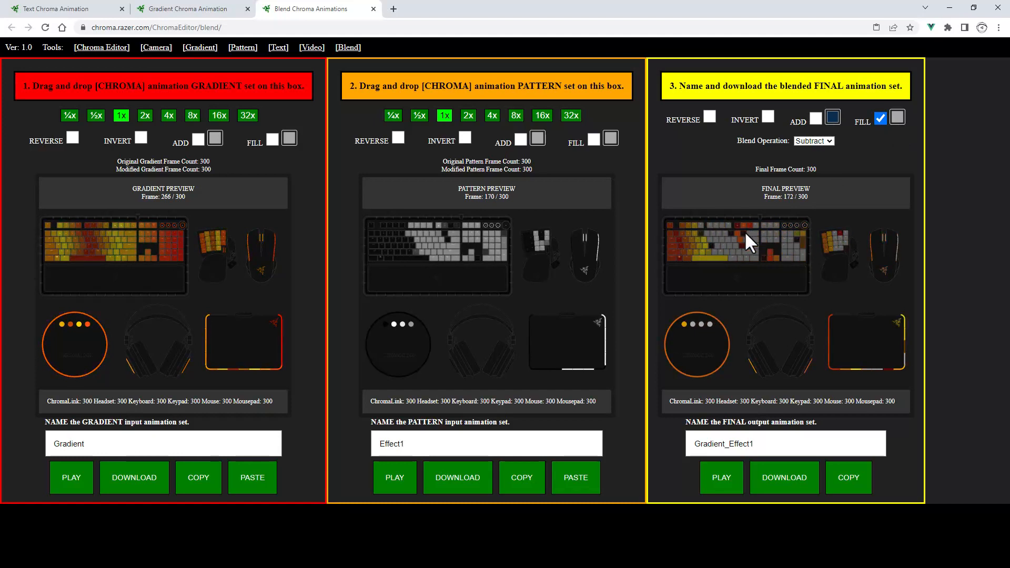
click(897, 118)
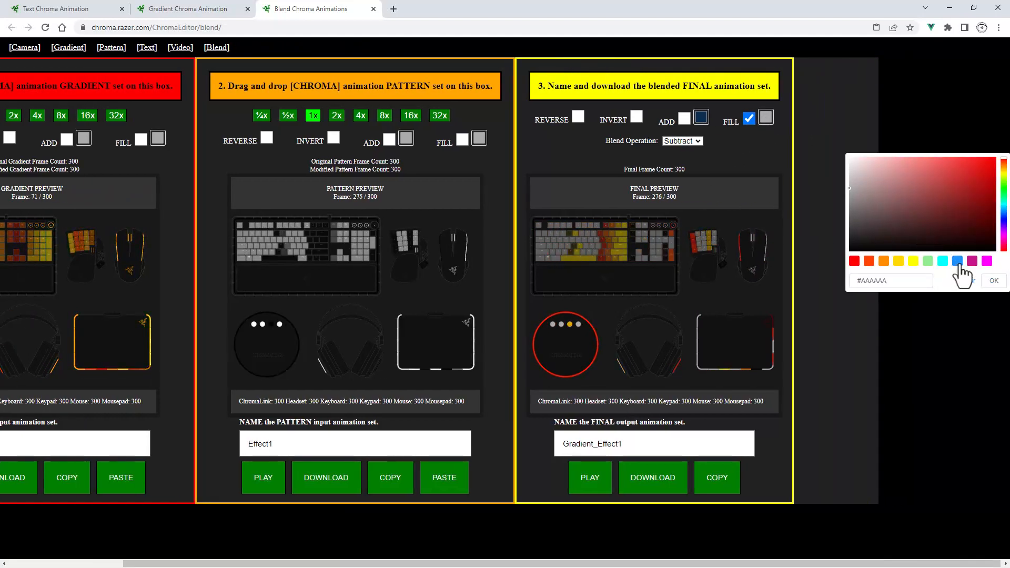
click(958, 263)
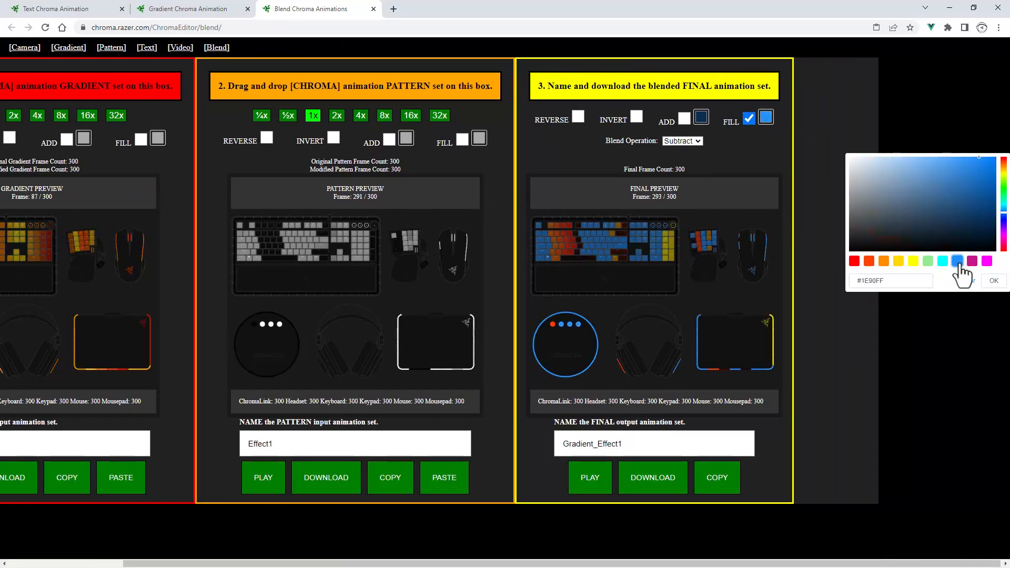
click(993, 281)
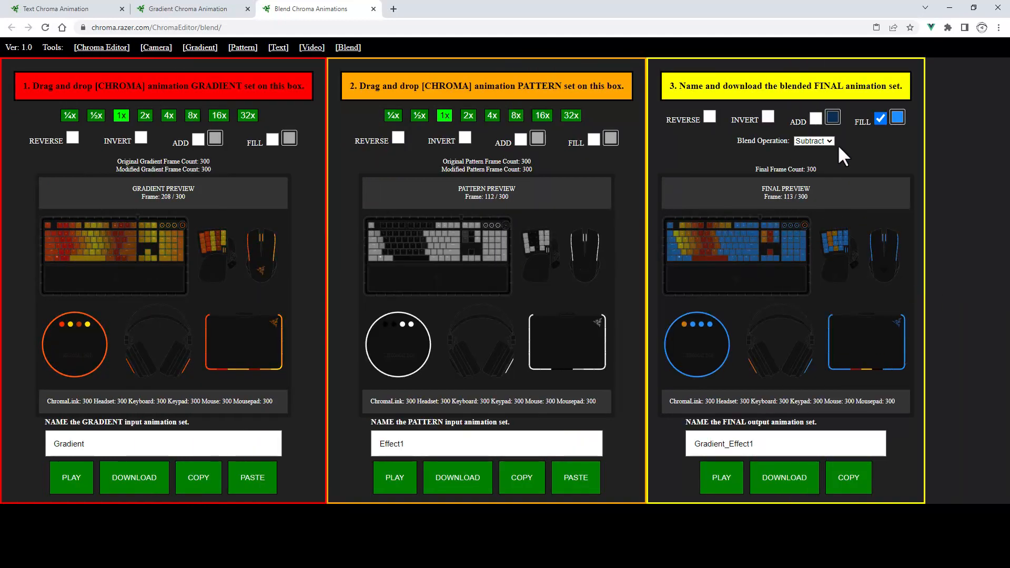
click(881, 119)
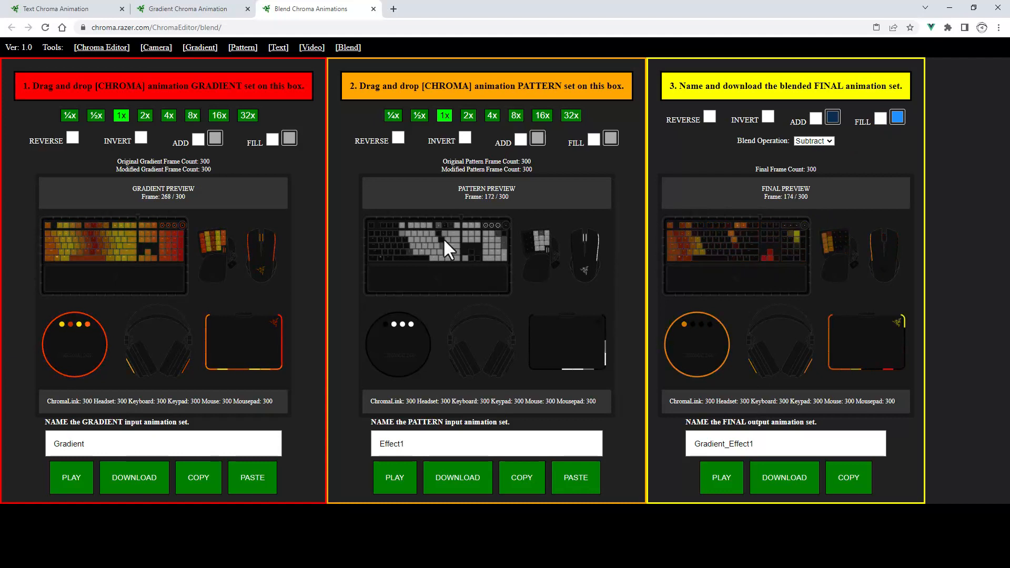
In the Text tool, change the HELLO WORLD font color to the preset blue
click(67, 11)
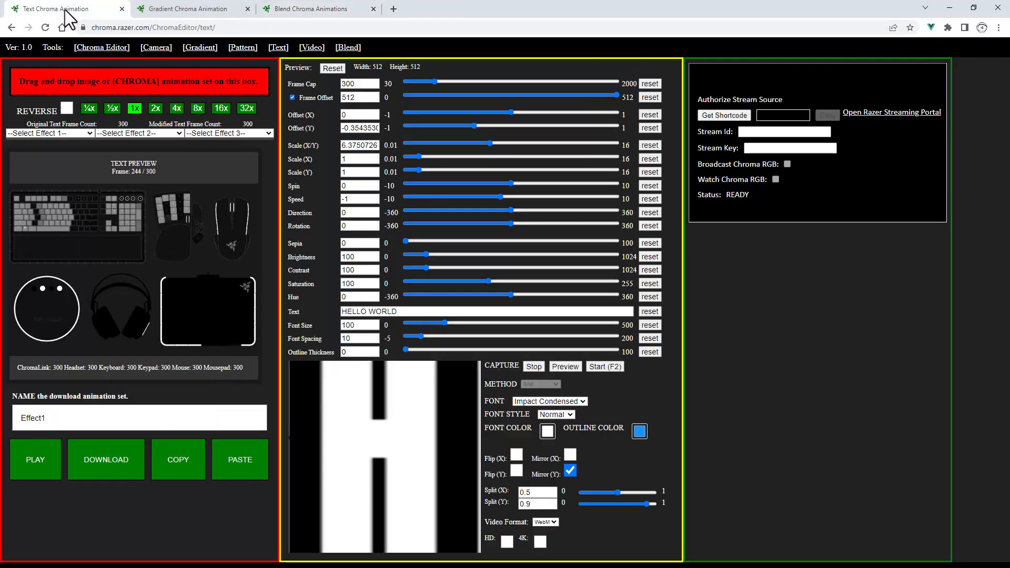
click(547, 440)
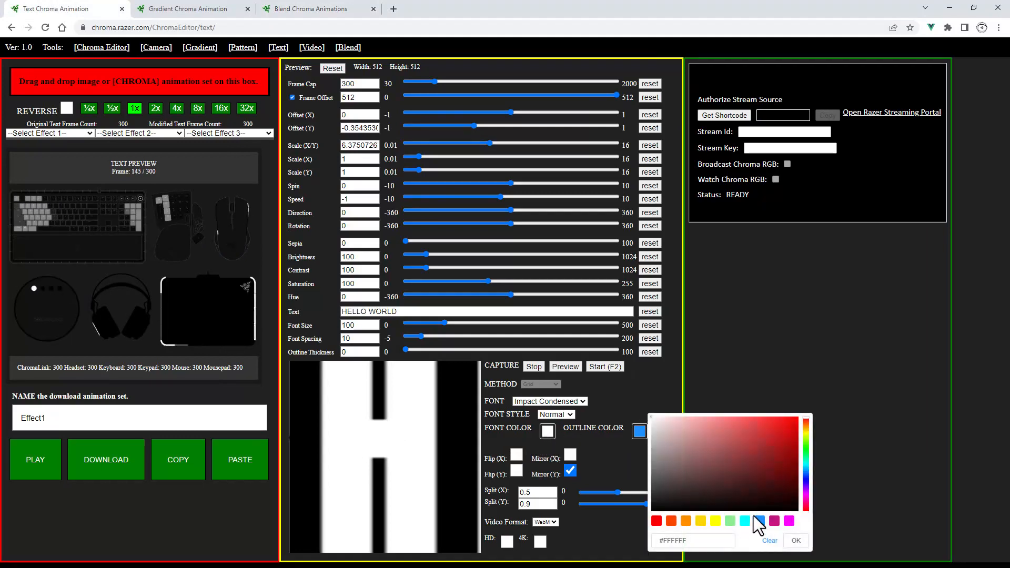
click(759, 520)
click(798, 542)
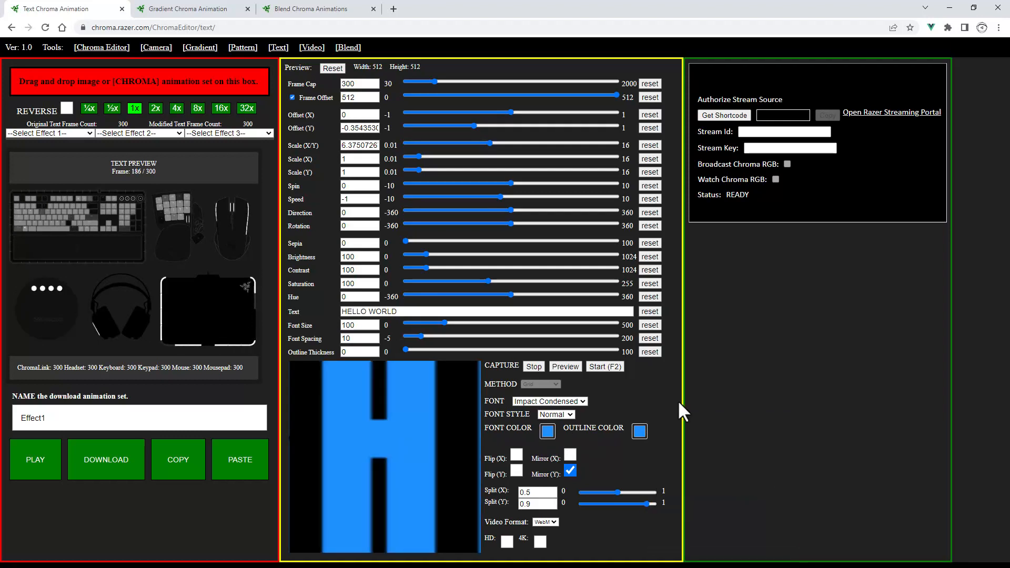
Capture the blue text animation, copy it, and paste it as the pattern input in the Blend tool
click(604, 367)
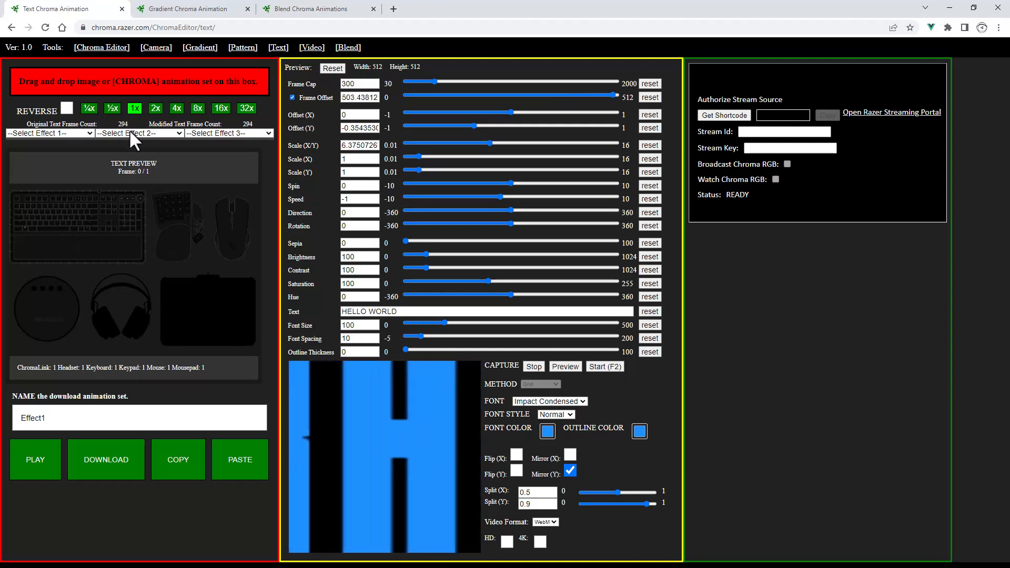
click(189, 455)
click(186, 454)
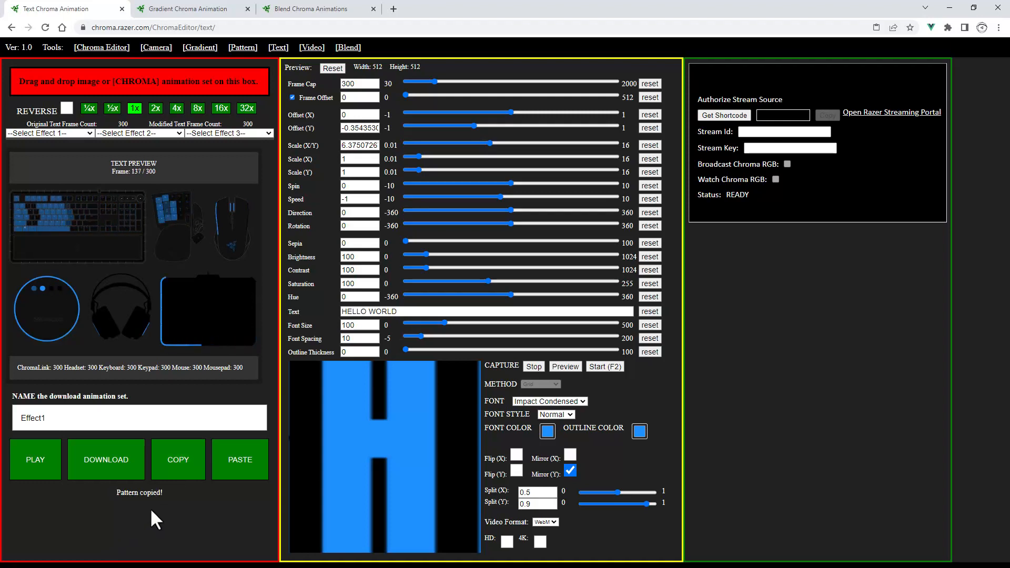
click(307, 11)
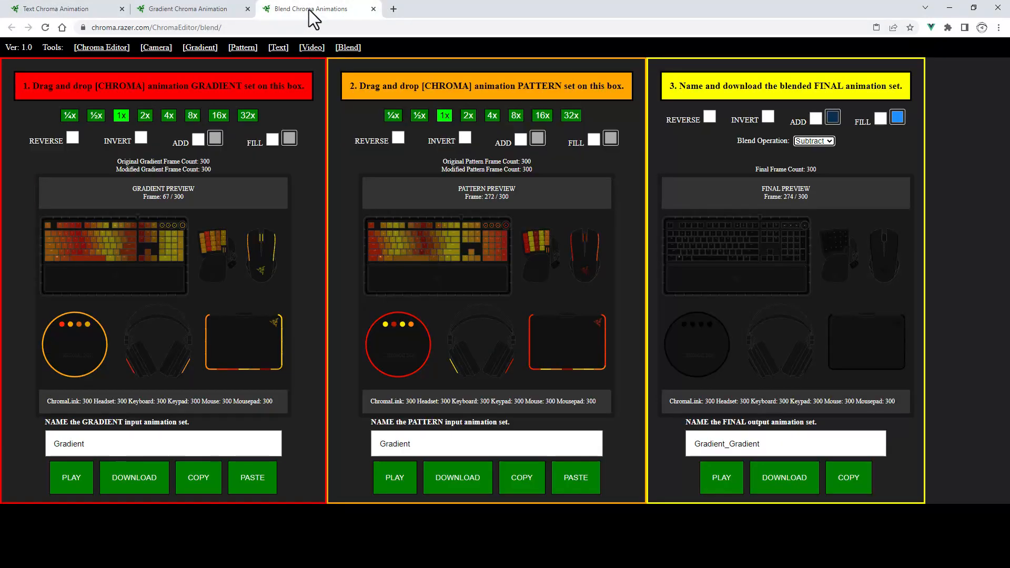
click(578, 476)
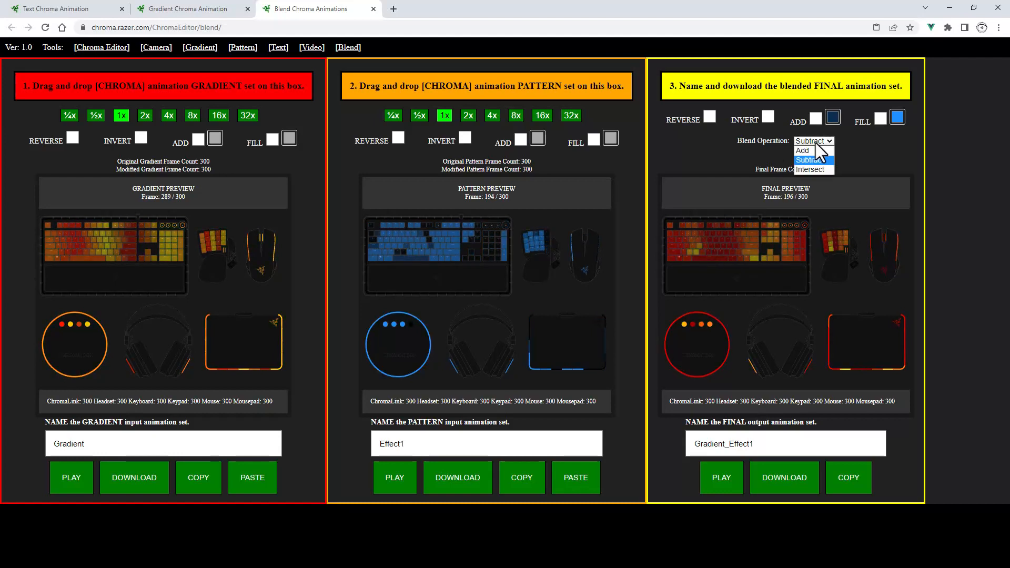
Blend the gradient with the blue text using Add, then change the blend operation to Intersect
click(803, 151)
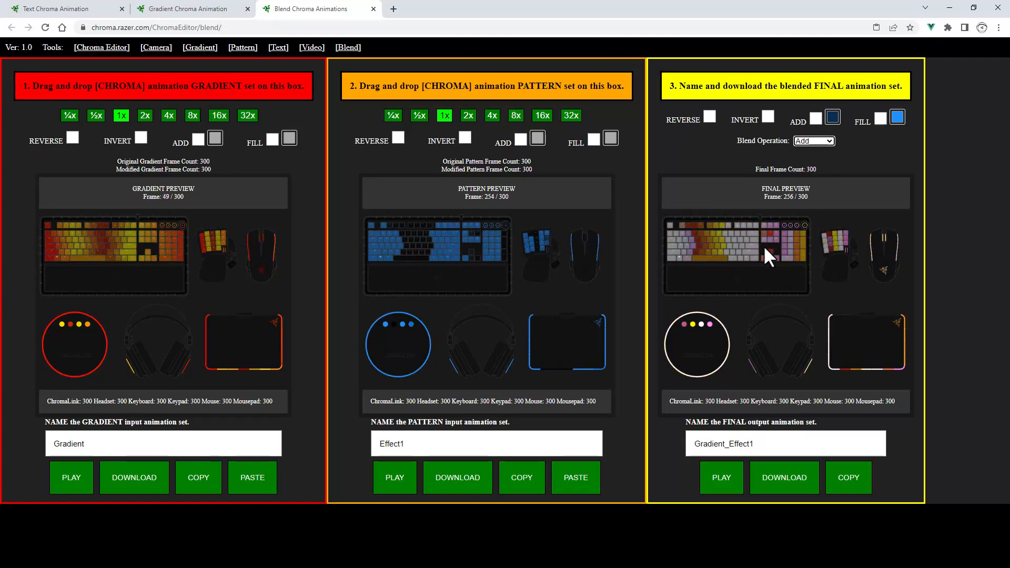
click(805, 138)
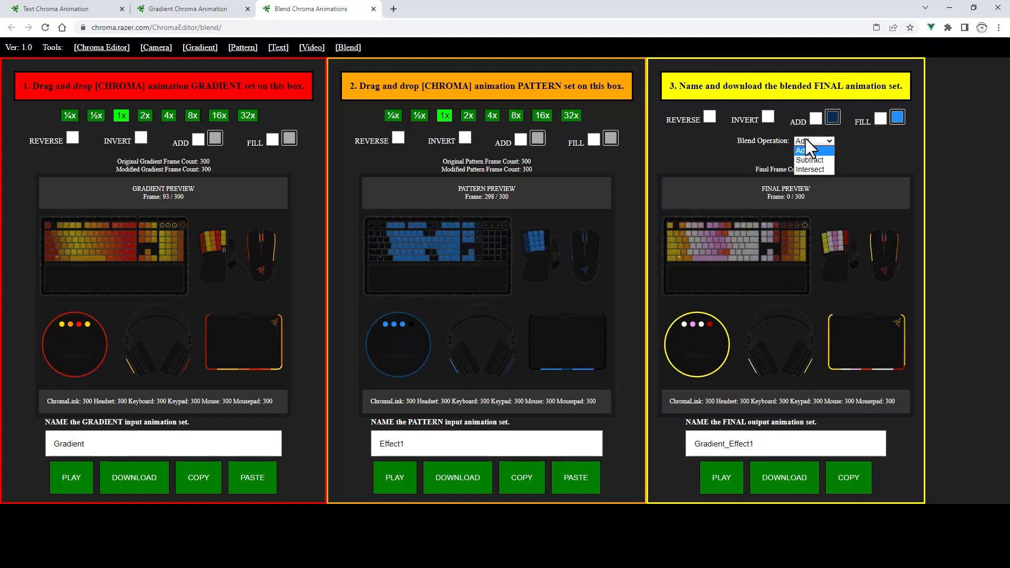
click(813, 169)
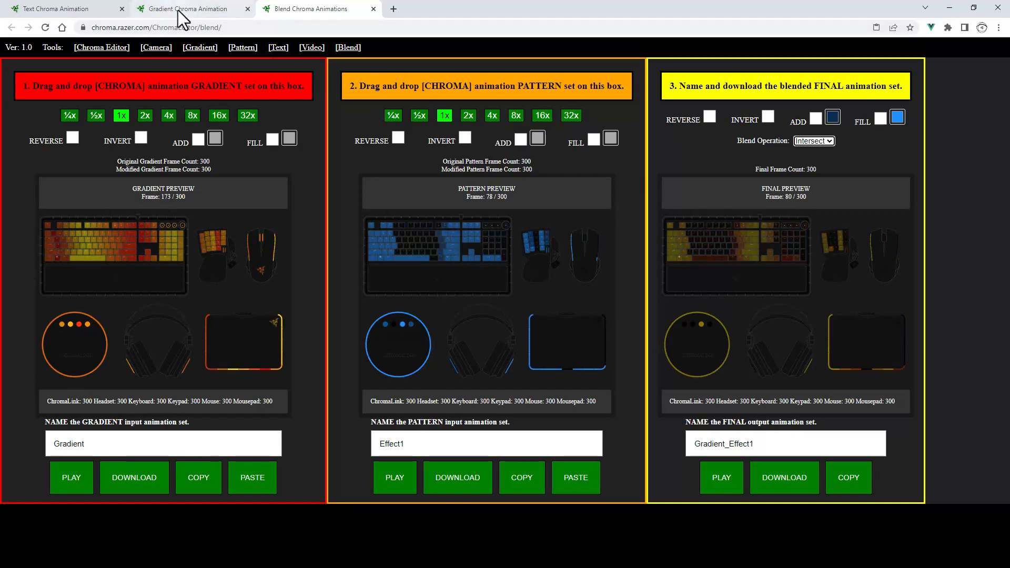
In the Text tool, set the font color to white #FFFFFF and start the live preview of the text
click(61, 8)
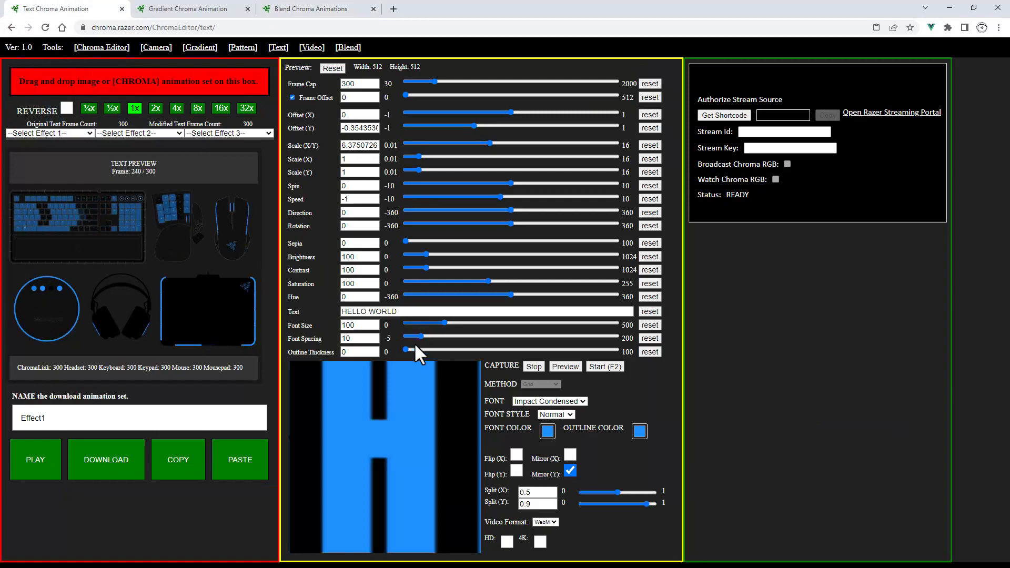
click(547, 431)
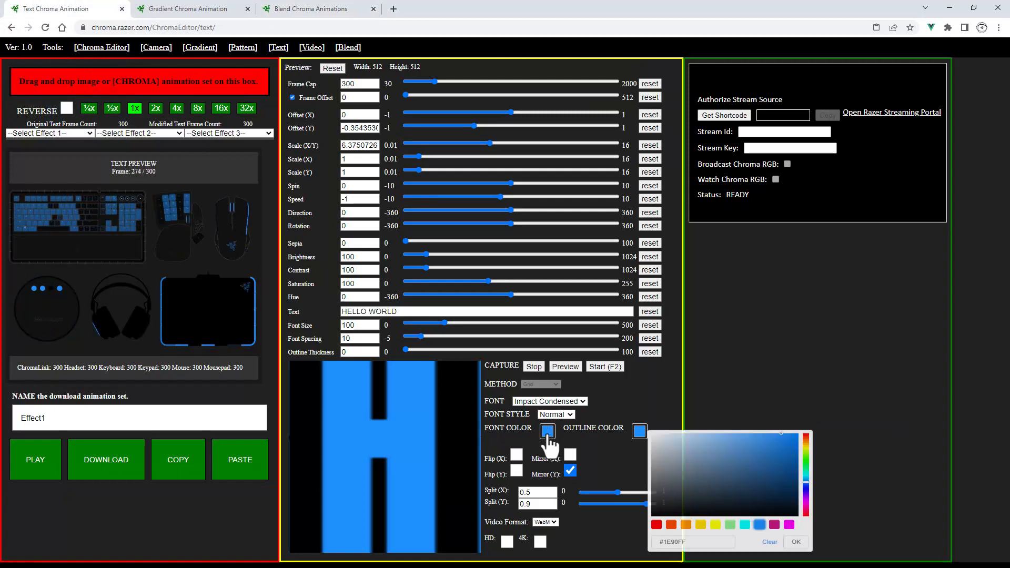
drag(686, 449, 598, 377)
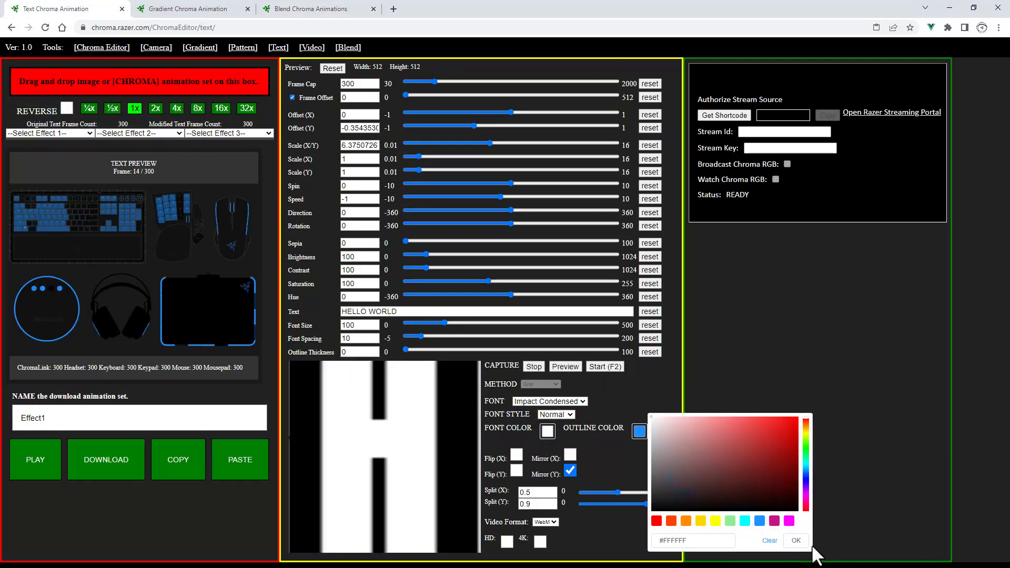
click(796, 540)
click(604, 366)
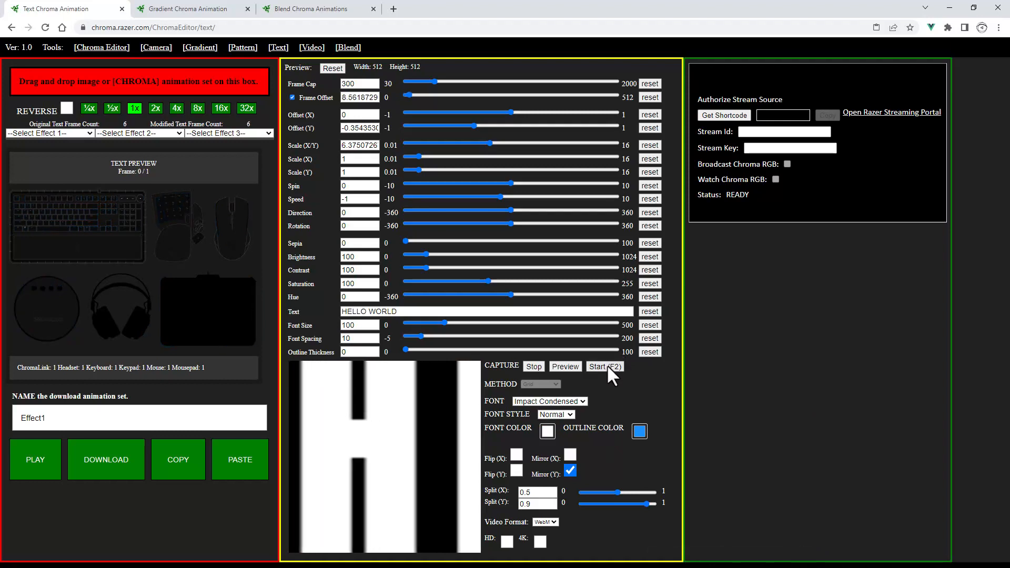
click(565, 366)
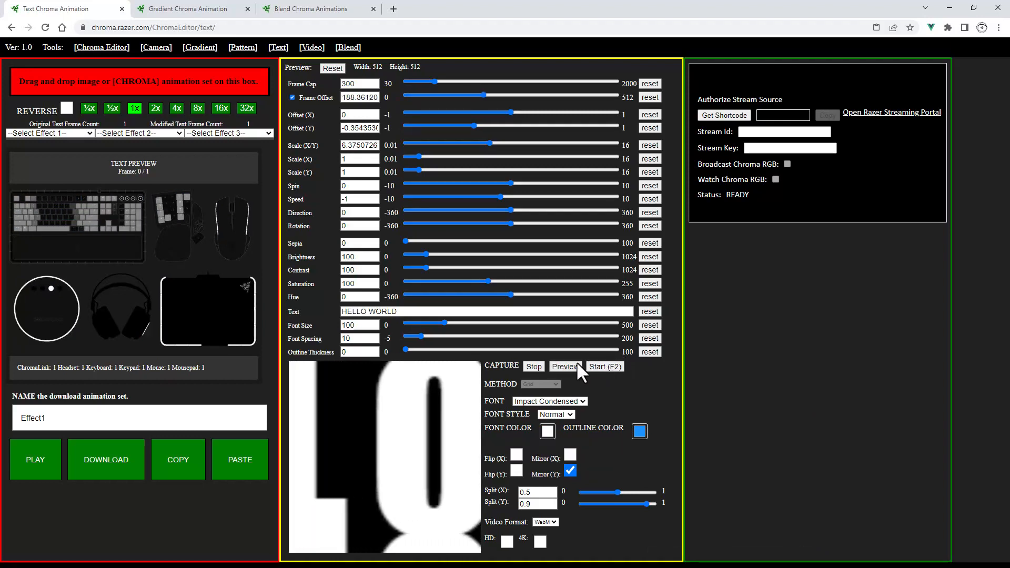
Try a Multiply effect in blue #1E90FF as the first effect on the text preview, then clear that effect
click(56, 133)
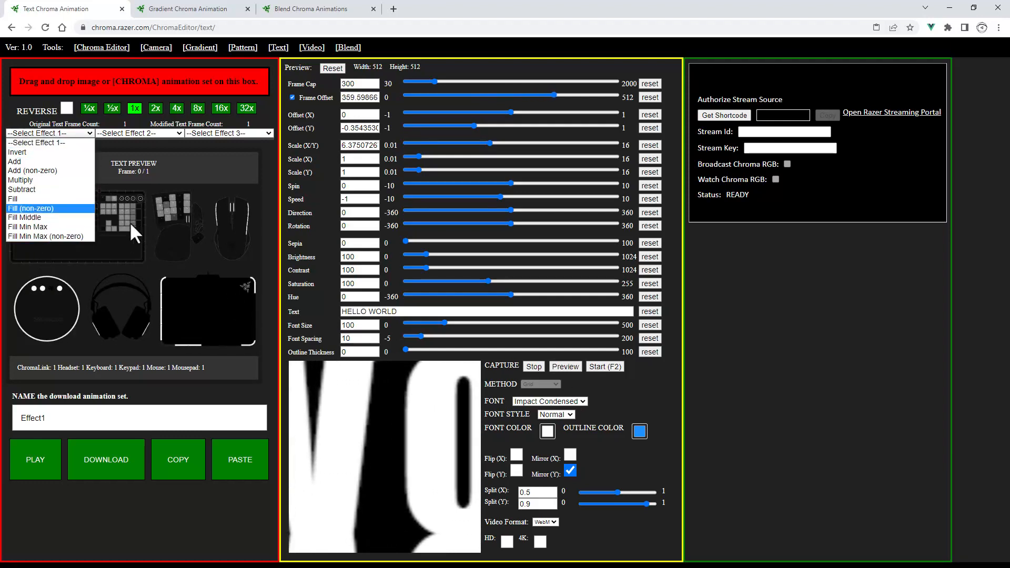
click(43, 179)
click(50, 148)
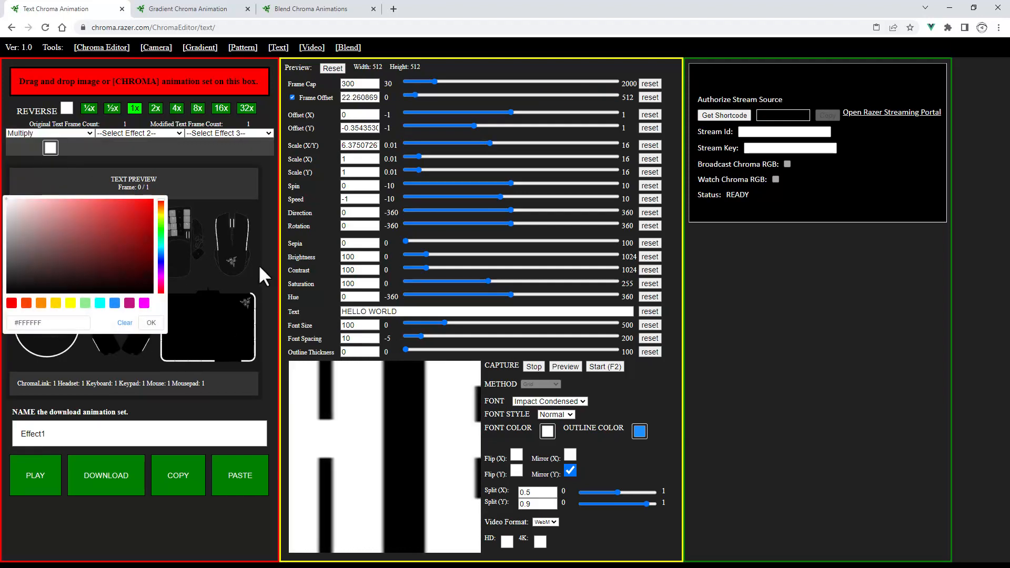
click(115, 304)
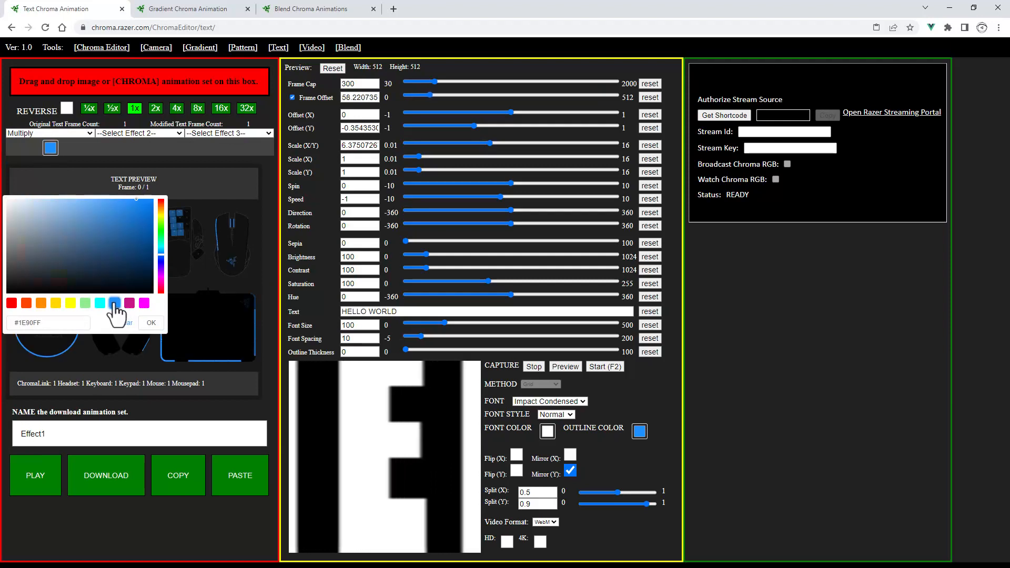
click(153, 323)
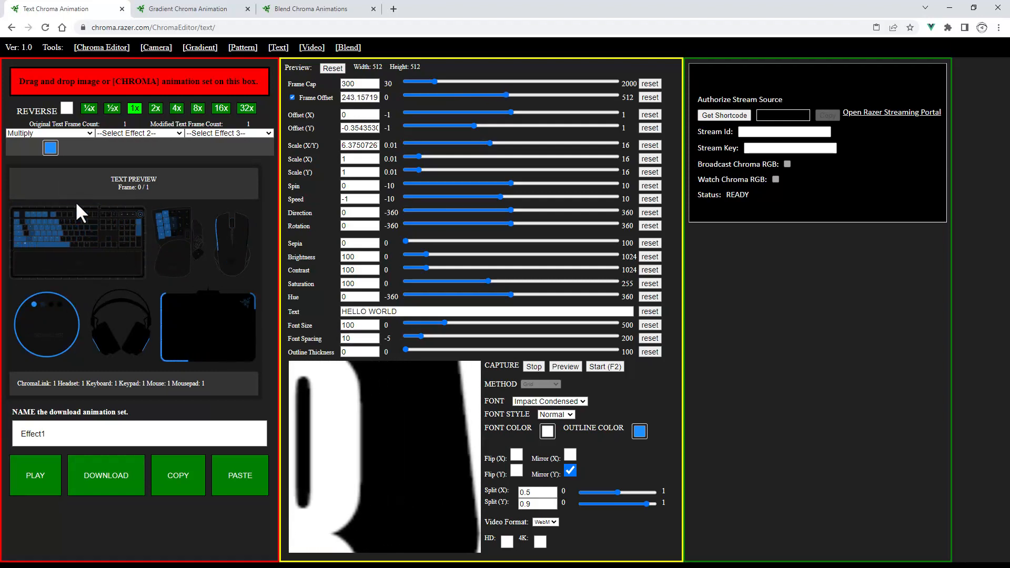
click(47, 134)
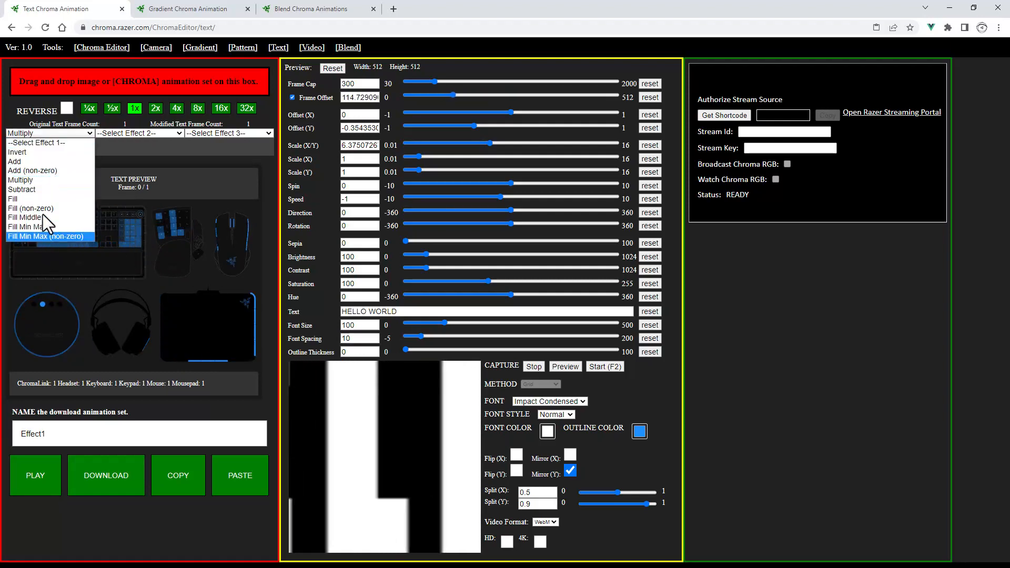
click(49, 142)
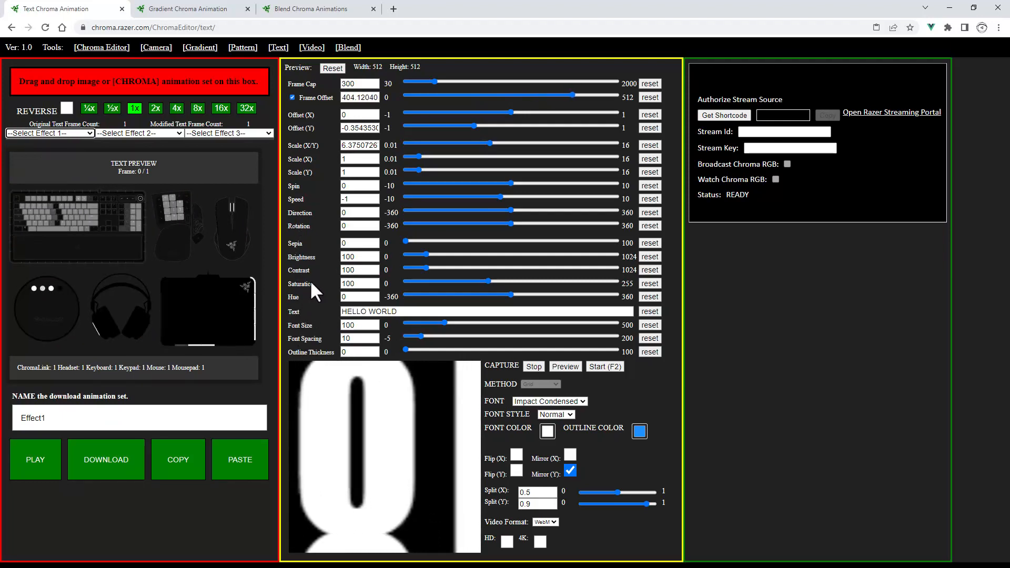
Tint the HELLO WORLD text by setting Sepia to 100 and Saturation to 2550
drag(405, 241, 533, 241)
drag(625, 242, 625, 240)
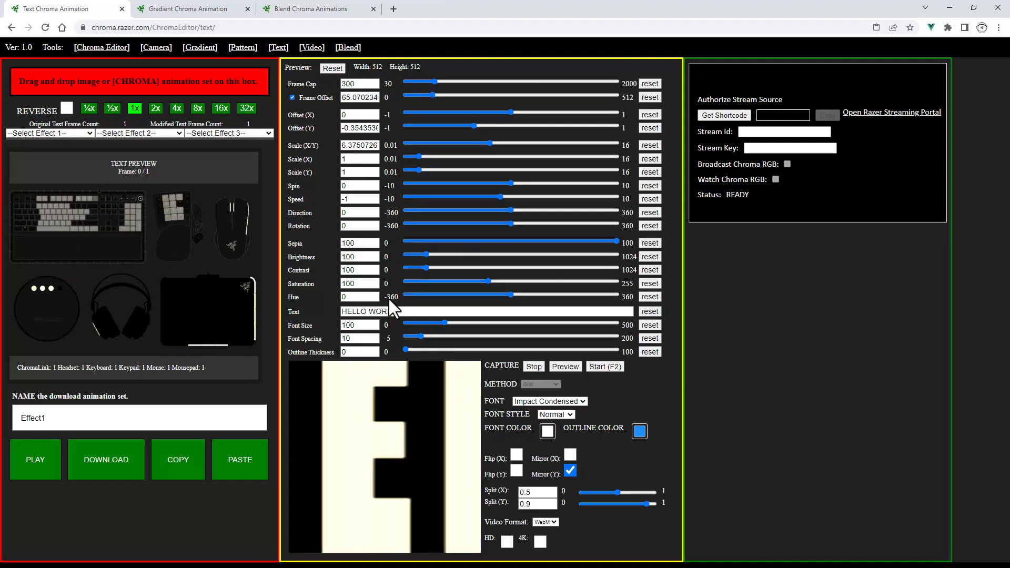
drag(488, 281, 623, 278)
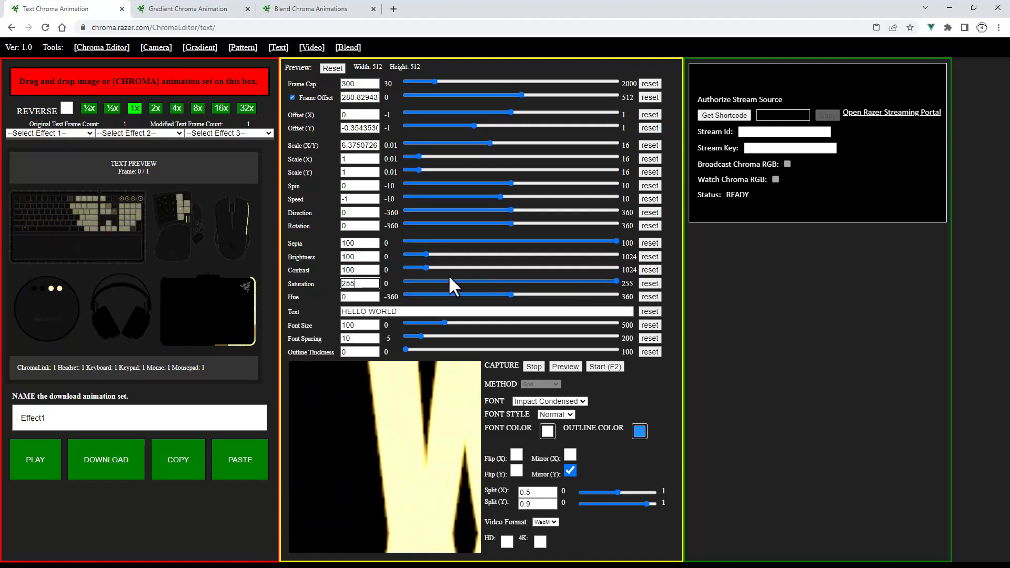
click(370, 284)
text(0)
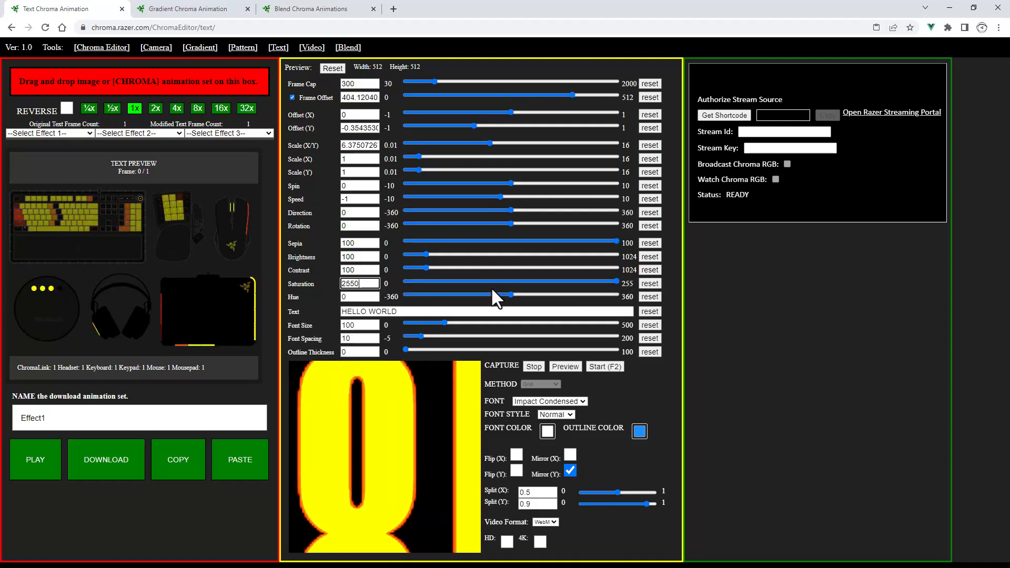
Set the text's Hue to -40 and its Outline Thickness to 7.5
click(511, 297)
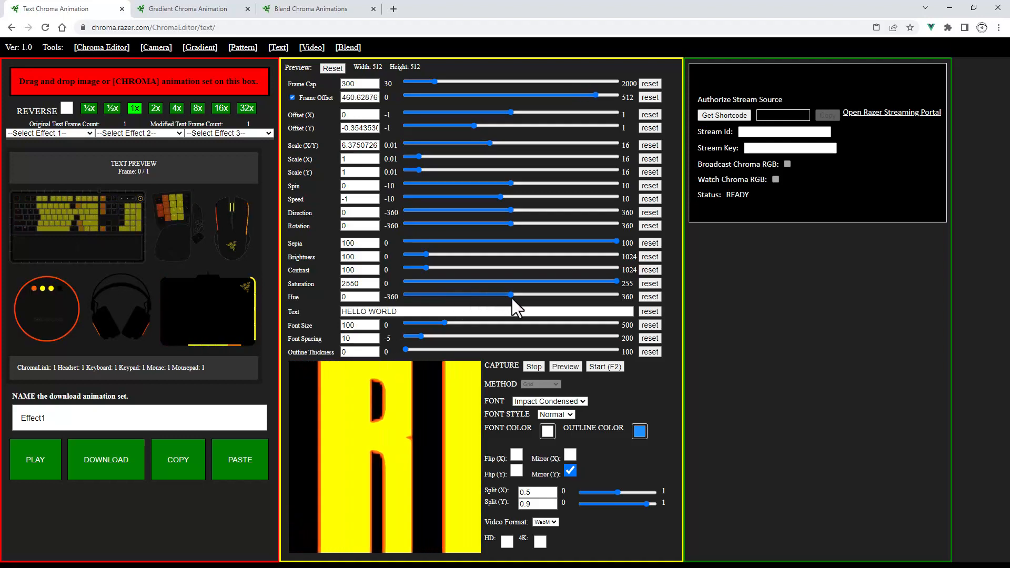
mouse_move(512, 300)
mouse_down()
mouse_move(495, 308)
mouse_move(460, 297)
mouse_move(535, 295)
mouse_move(513, 298)
mouse_move(589, 307)
mouse_move(431, 315)
mouse_move(470, 304)
mouse_move(510, 311)
mouse_move(500, 316)
mouse_move(498, 297)
mouse_move(499, 309)
mouse_up()
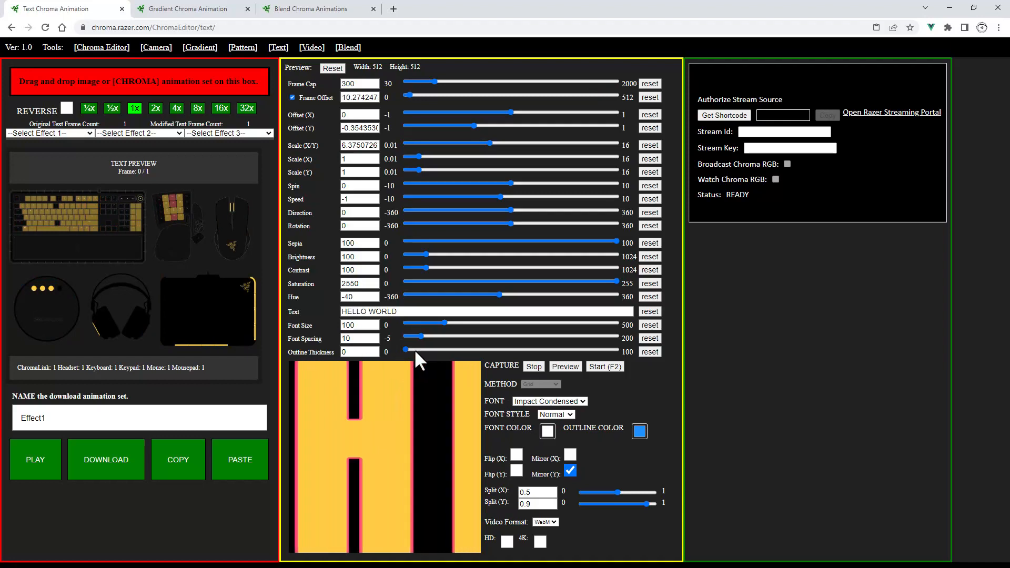
drag(404, 349, 421, 349)
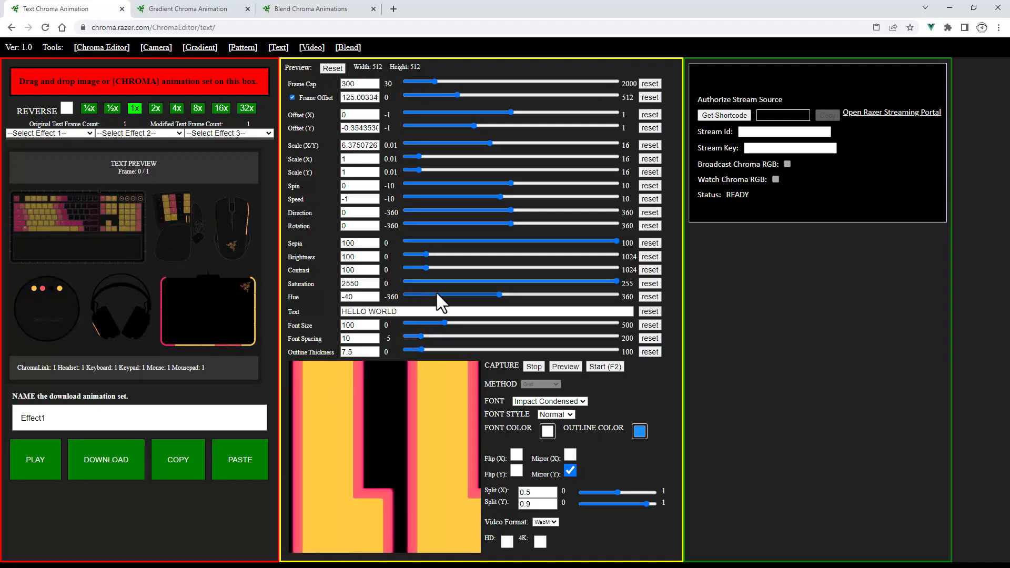
Reduce Sepia to 0 and shift the Hue to -153.3 to recolor the outline blue
drag(499, 295, 458, 298)
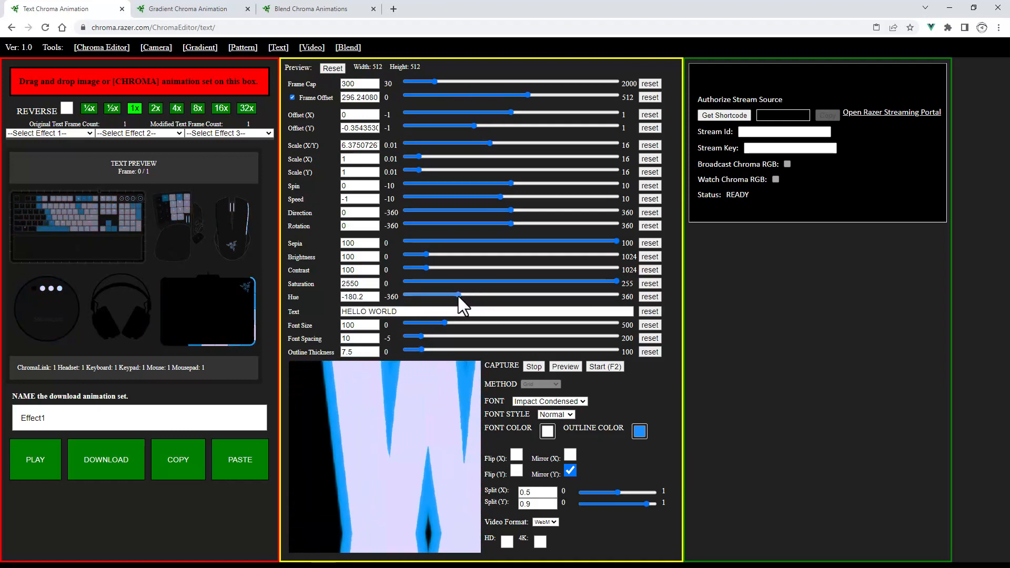
drag(471, 241, 386, 236)
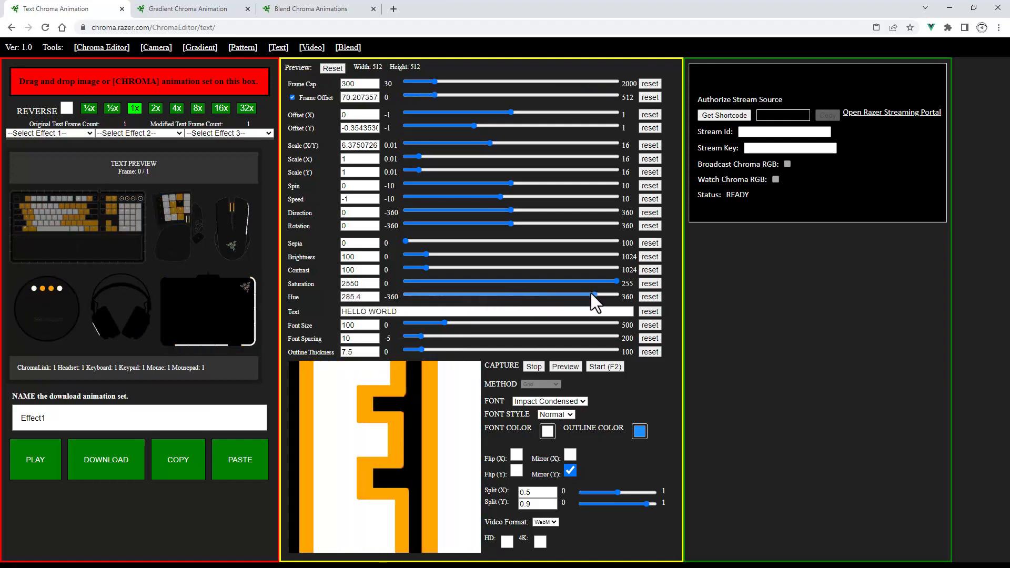
drag(525, 290, 466, 289)
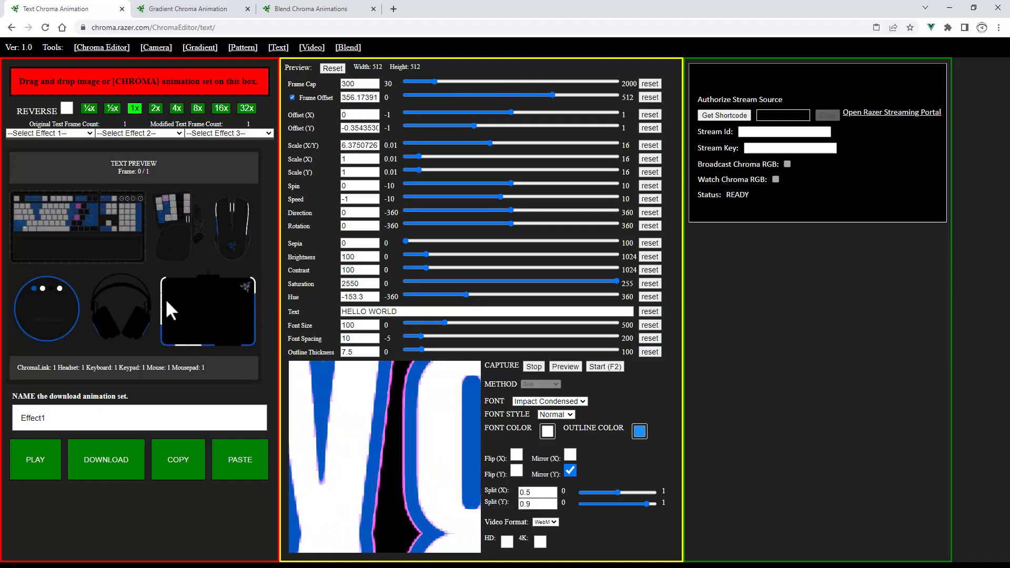
Shorten the text from HELLO WORLD to HELLO and set the Font Spacing to 23.7
drag(369, 311, 497, 320)
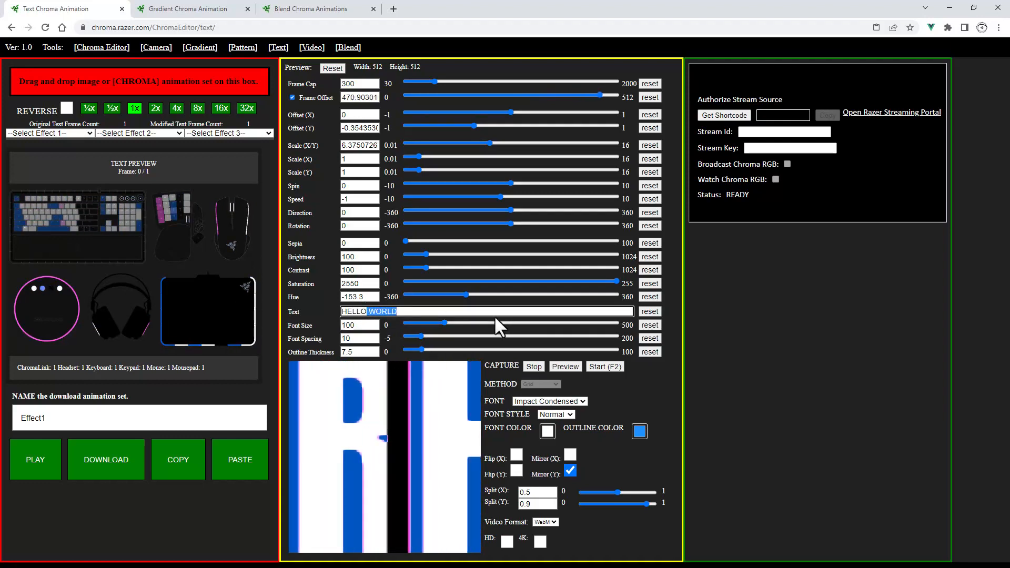
key(BackSpace)
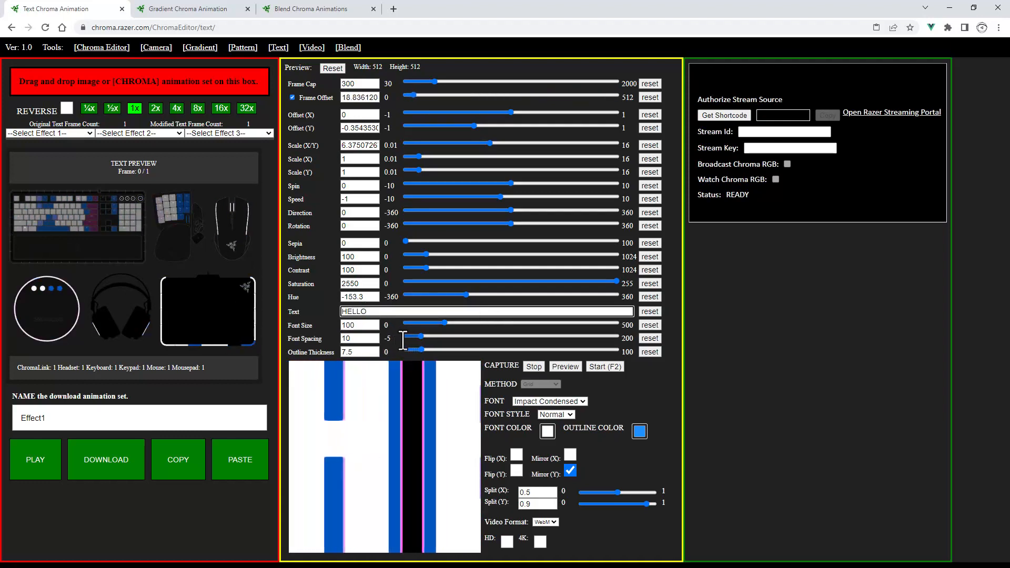
drag(420, 333, 433, 331)
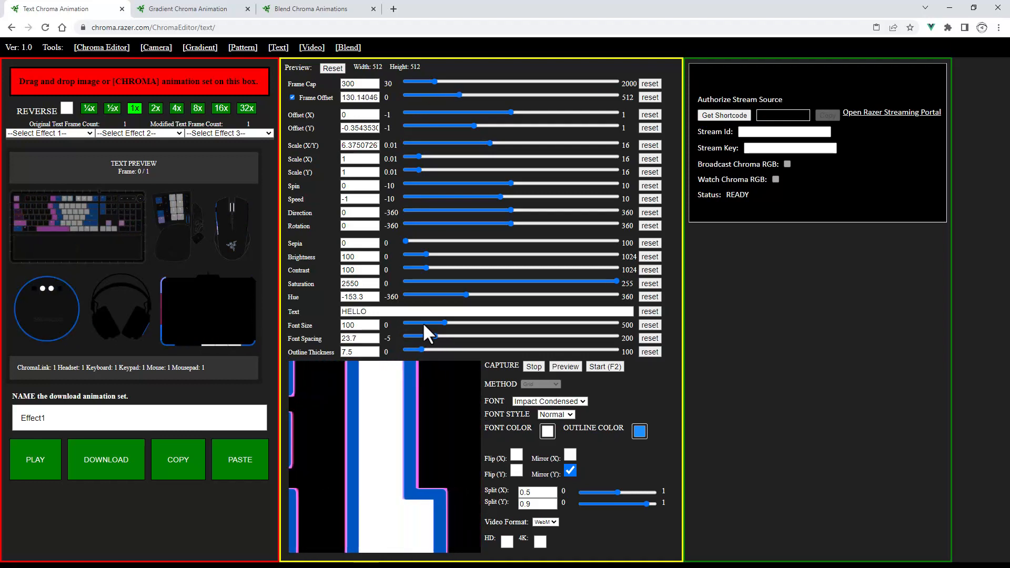
click(392, 440)
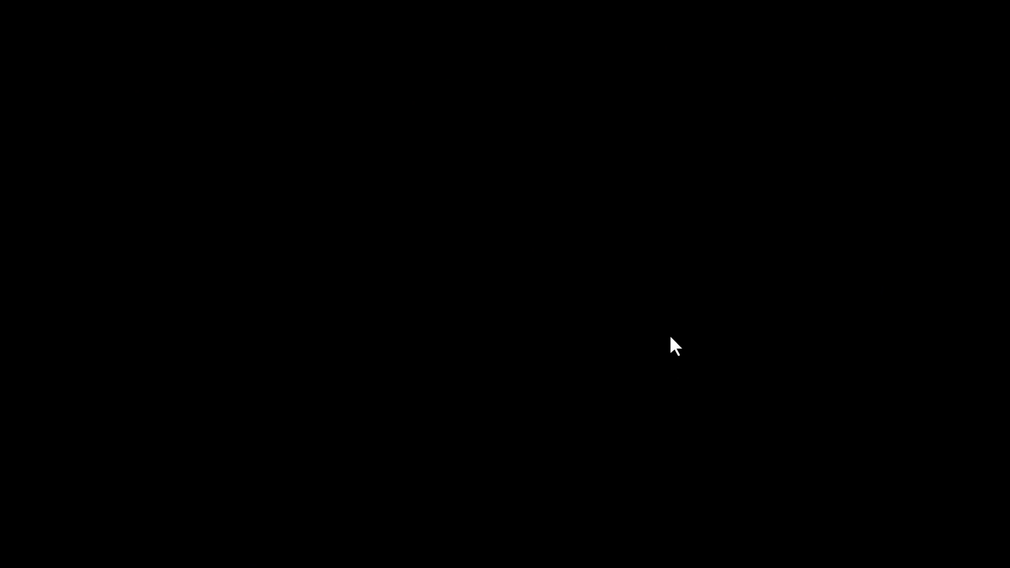
key(Escape)
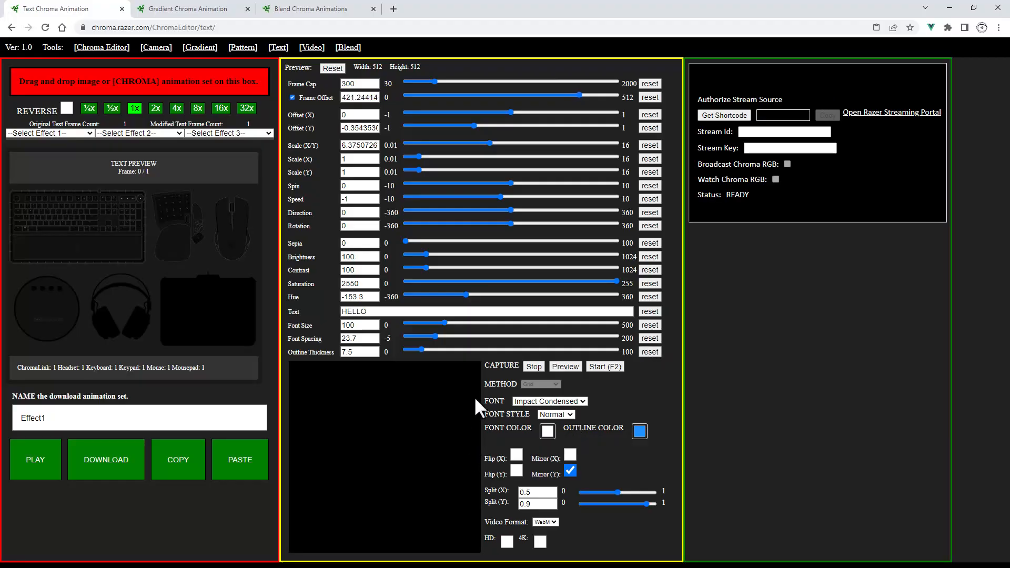
click(564, 368)
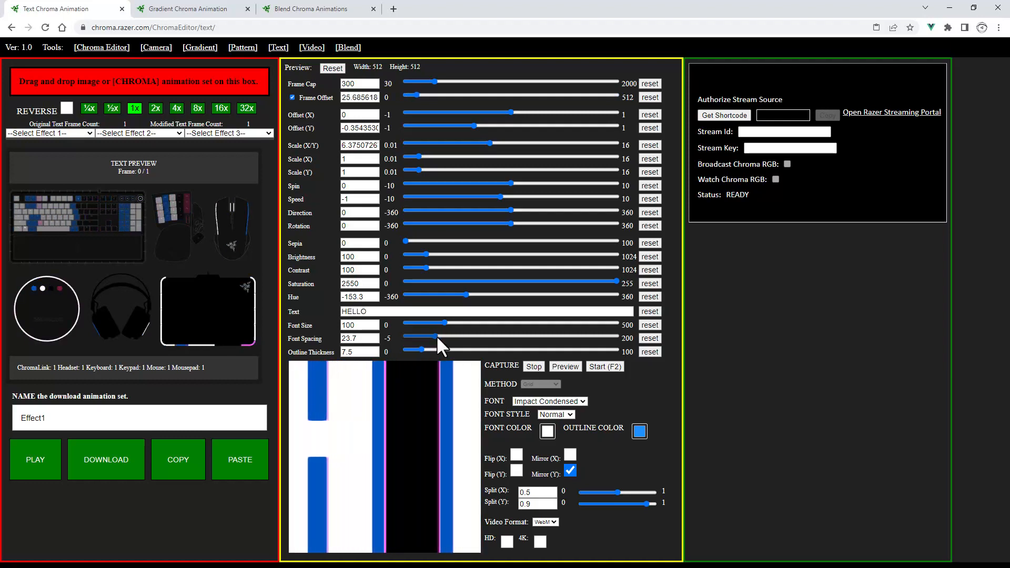
Set the Font Spacing of the HELLO text to 30.3 and its Font Size to 145.1
drag(435, 333, 440, 333)
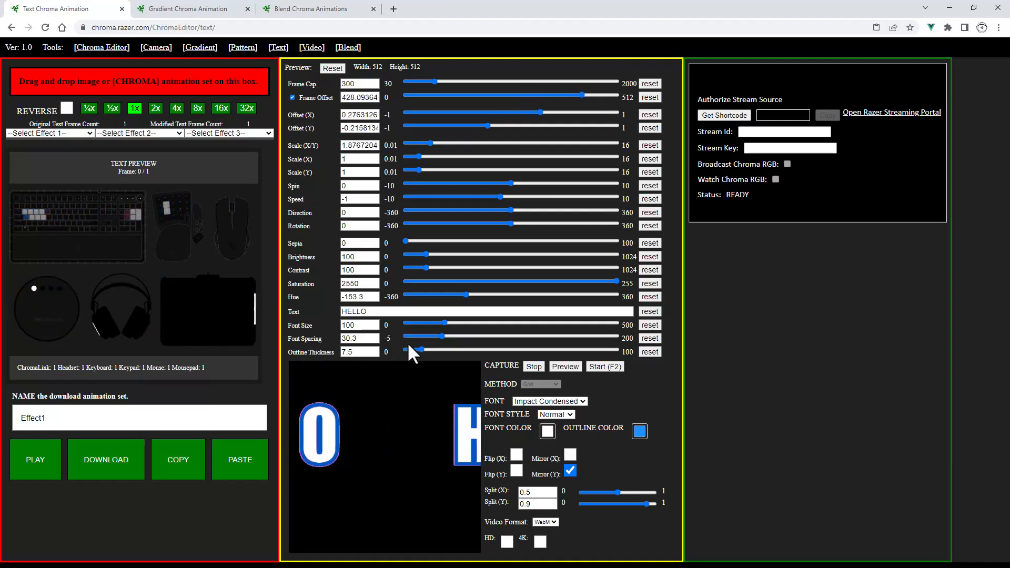
drag(444, 322, 463, 322)
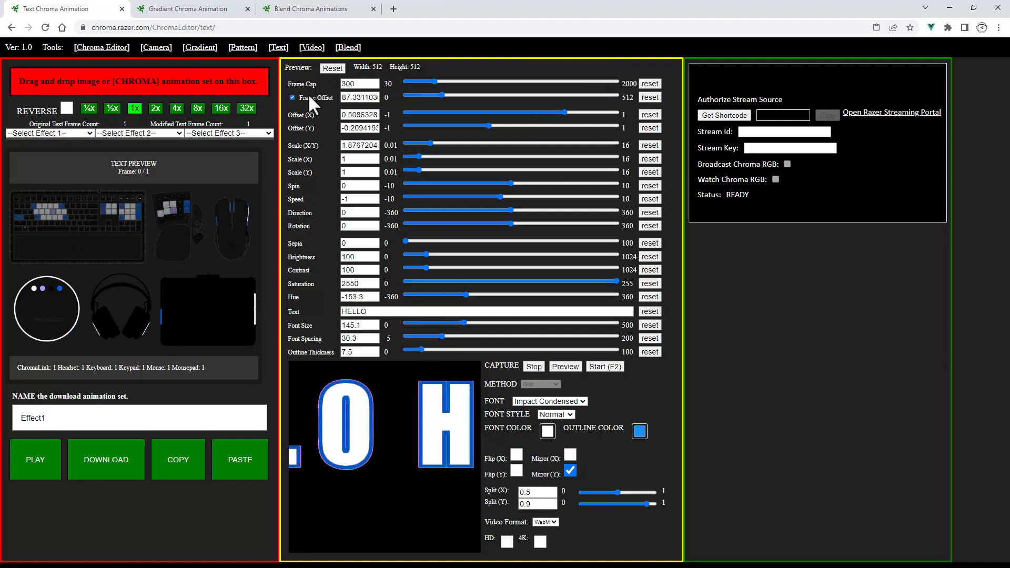
Turn off Frame Offset, then enlarge the text to a scale of about 4.79 and position the letter H in the preview
click(293, 98)
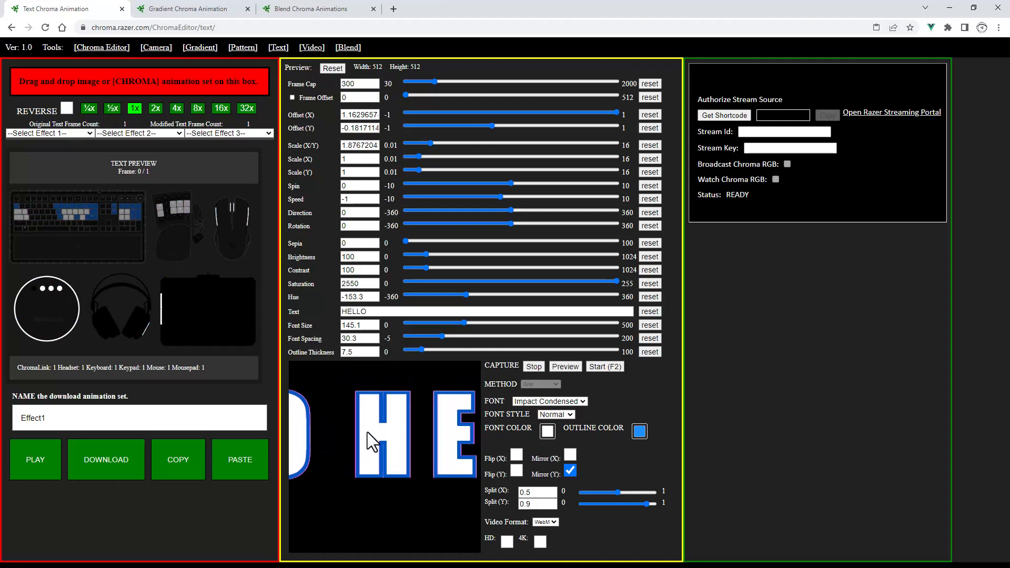
mouse_move(376, 428)
mouse_down()
mouse_move(393, 424)
mouse_move(380, 391)
mouse_move(396, 428)
mouse_up()
scroll(395, 424, up, 7)
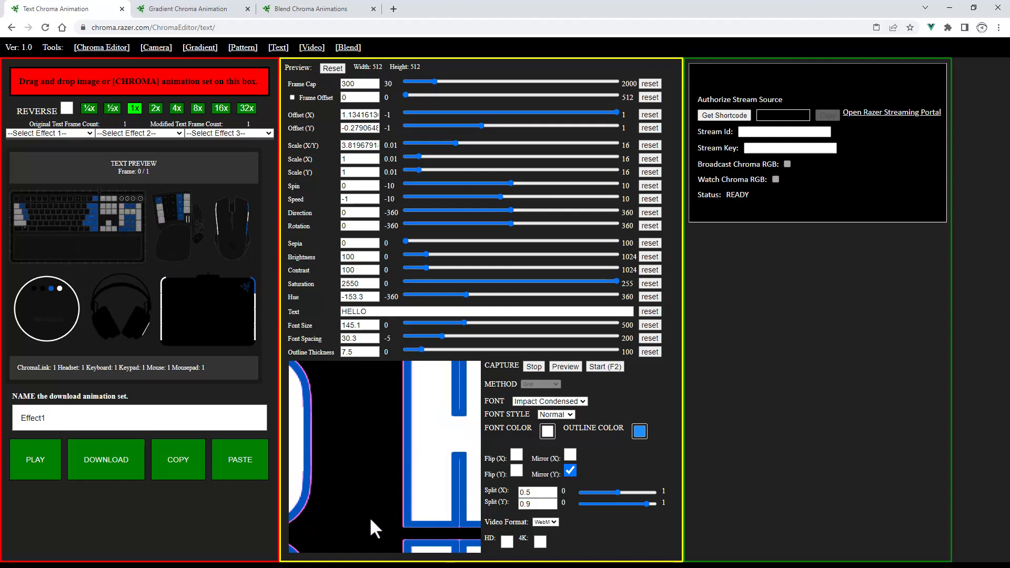
drag(406, 528, 380, 429)
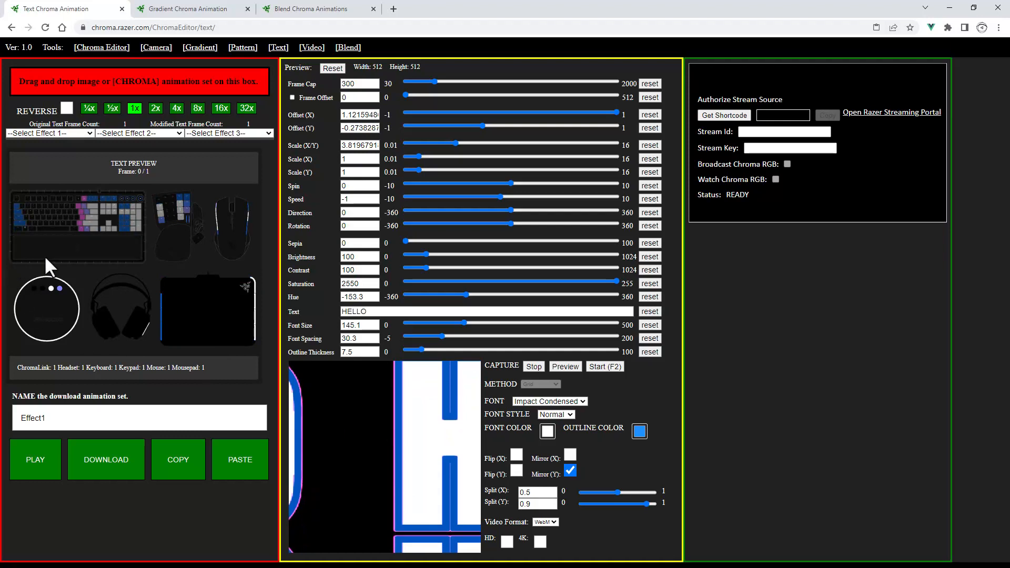
drag(398, 423, 354, 420)
scroll(394, 426, up, 2)
drag(320, 419, 327, 418)
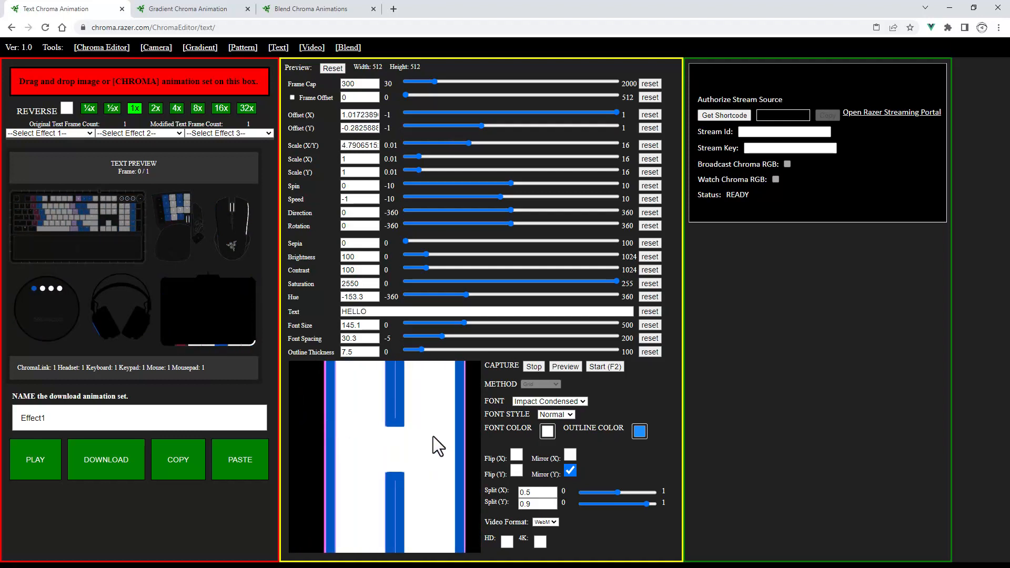
Change the text's font to Garamond and reposition the letter H to fill the preview
click(550, 401)
click(554, 411)
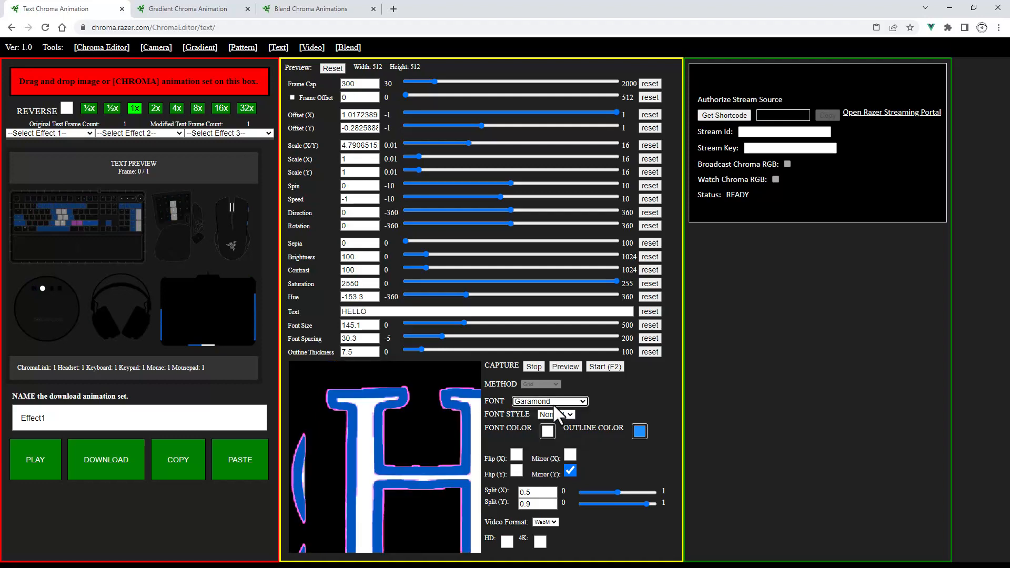
drag(371, 464, 341, 454)
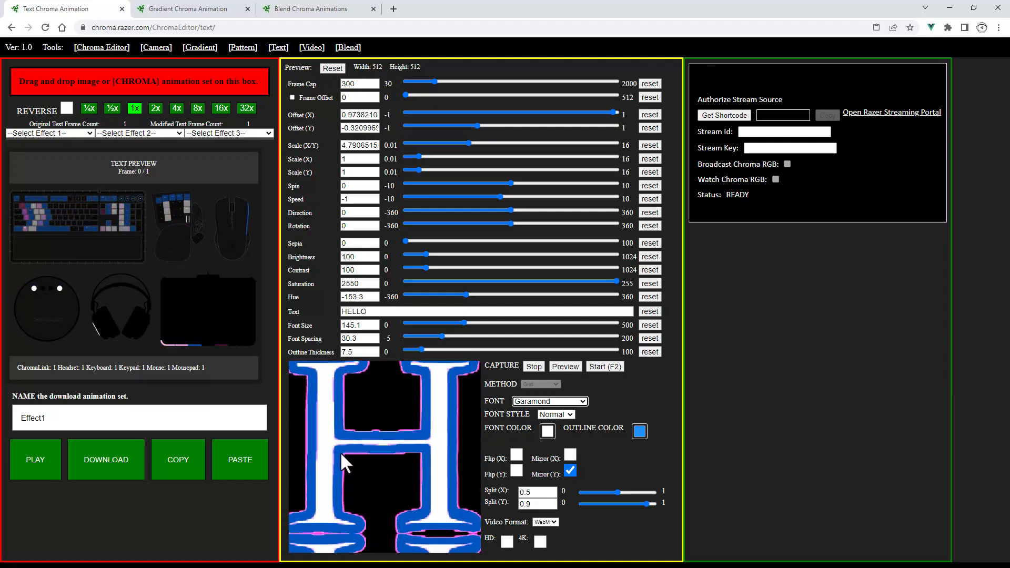
Try the Impact Condensed and Sans Serif fonts on the HELLO text and settle on Times New Roman
click(537, 400)
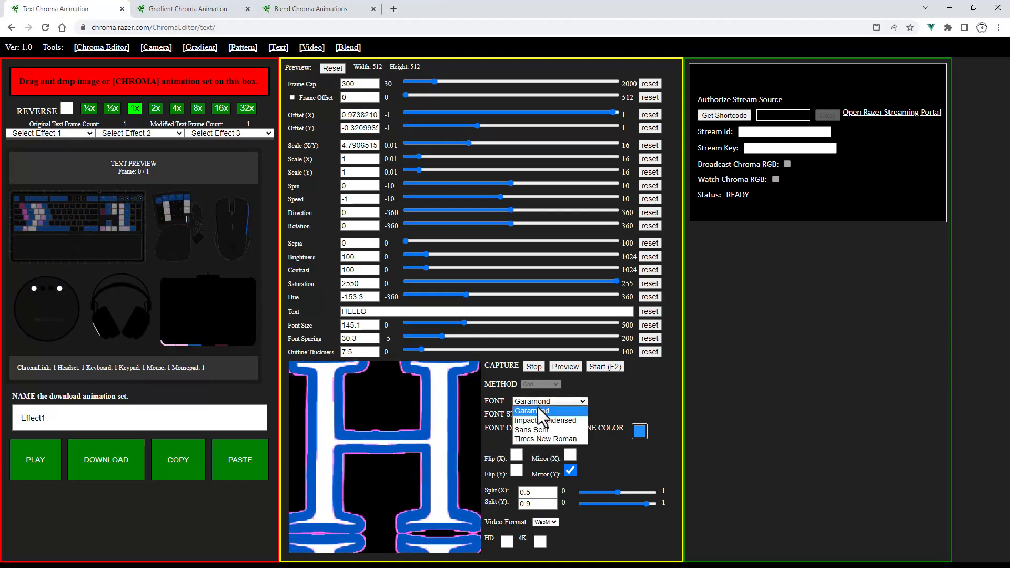
click(539, 420)
click(539, 403)
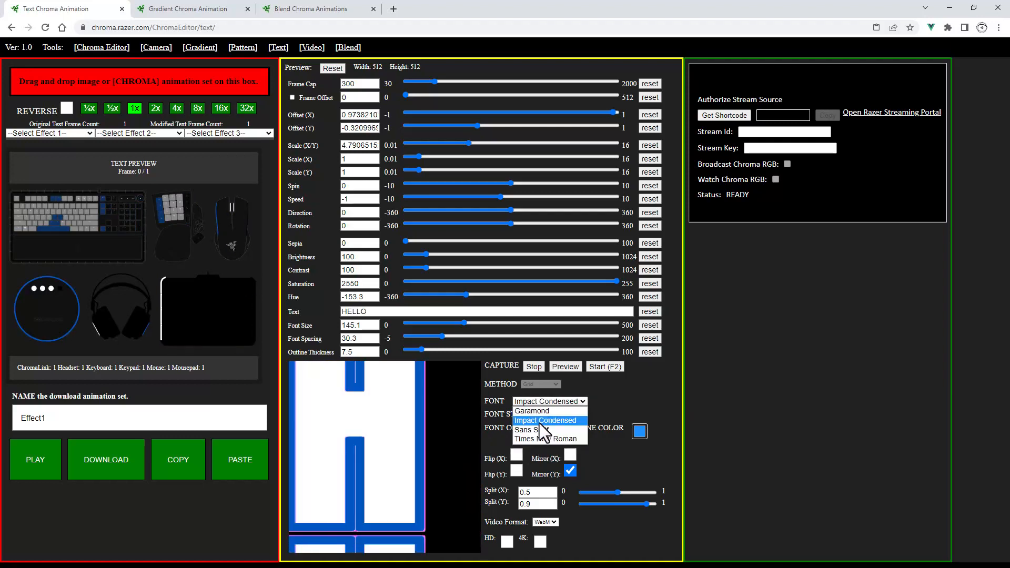
click(540, 424)
click(545, 403)
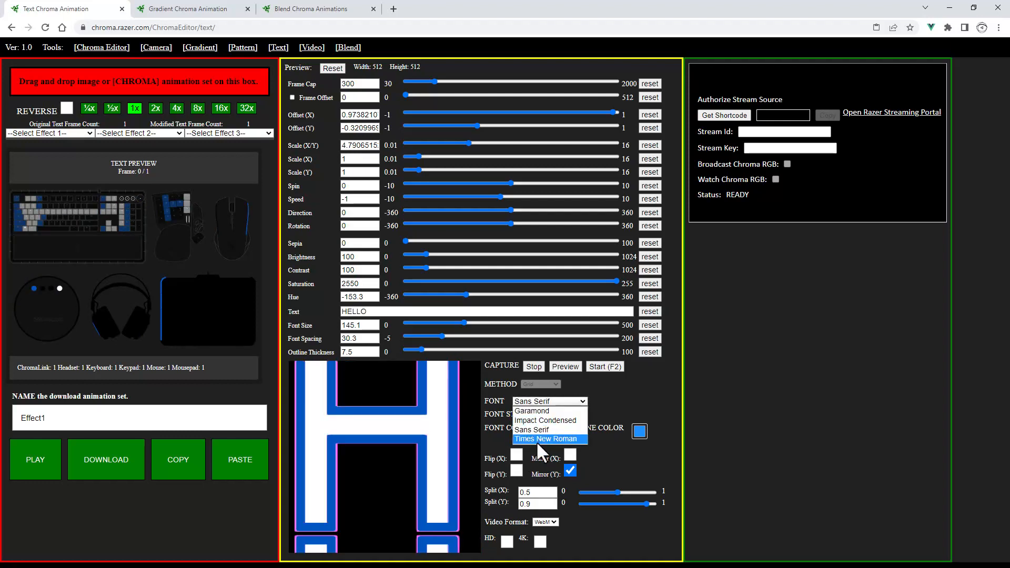
click(535, 438)
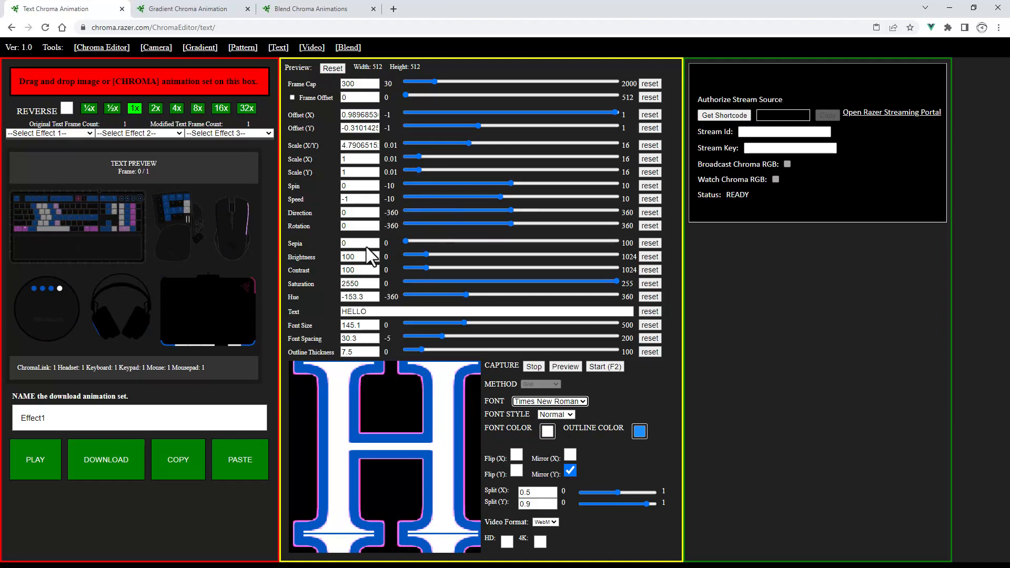
Turn on Frame Offset to scroll the HELLO text and set its Direction to 6.7
click(291, 96)
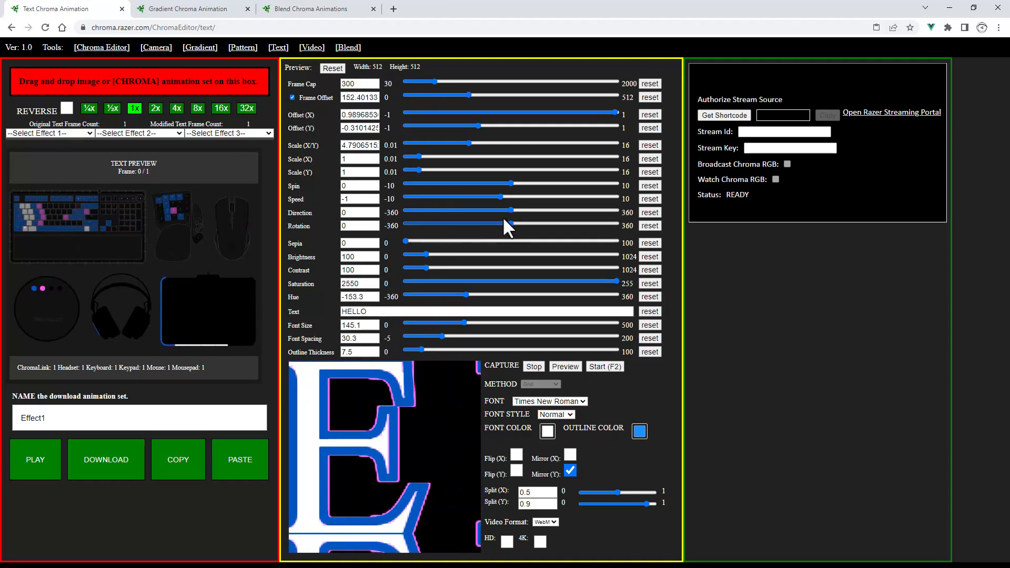
drag(509, 209, 511, 211)
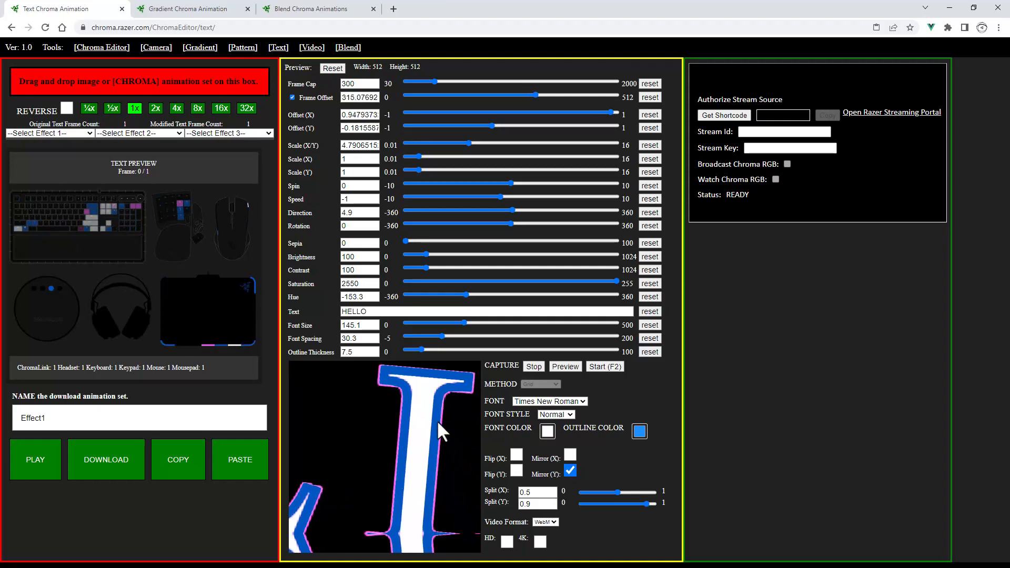
click(516, 209)
drag(516, 208, 513, 209)
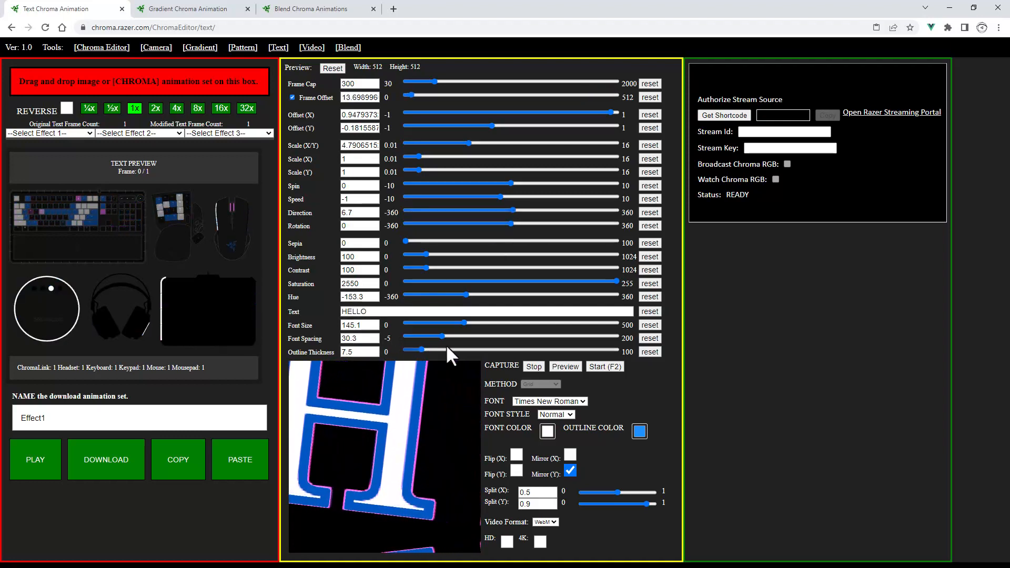
Set the Font Spacing to 23.2 and shrink the text to a scale of about 1.40, trying a Rotation of -45 before returning it to 0
drag(442, 337, 431, 337)
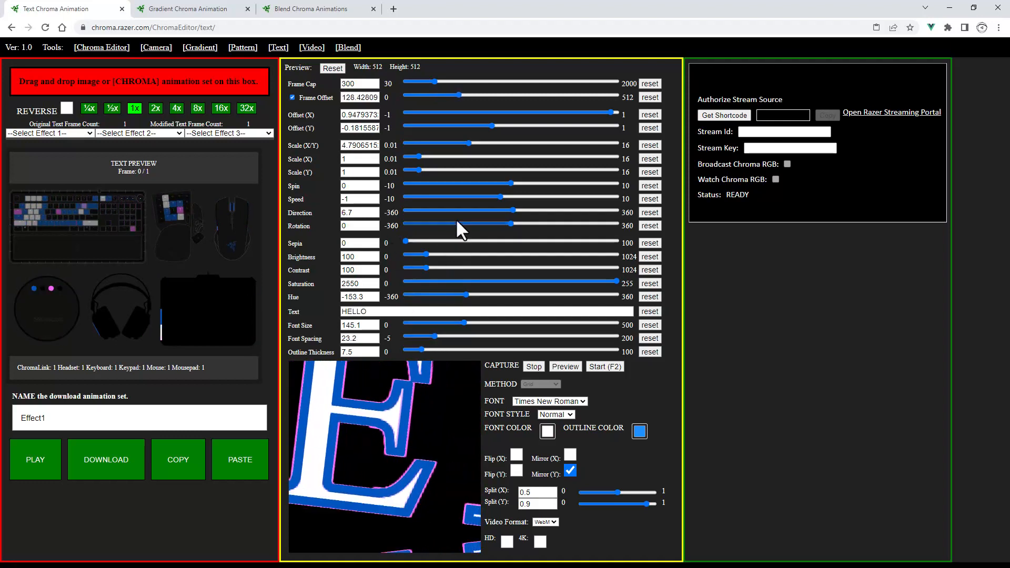
drag(510, 223, 496, 222)
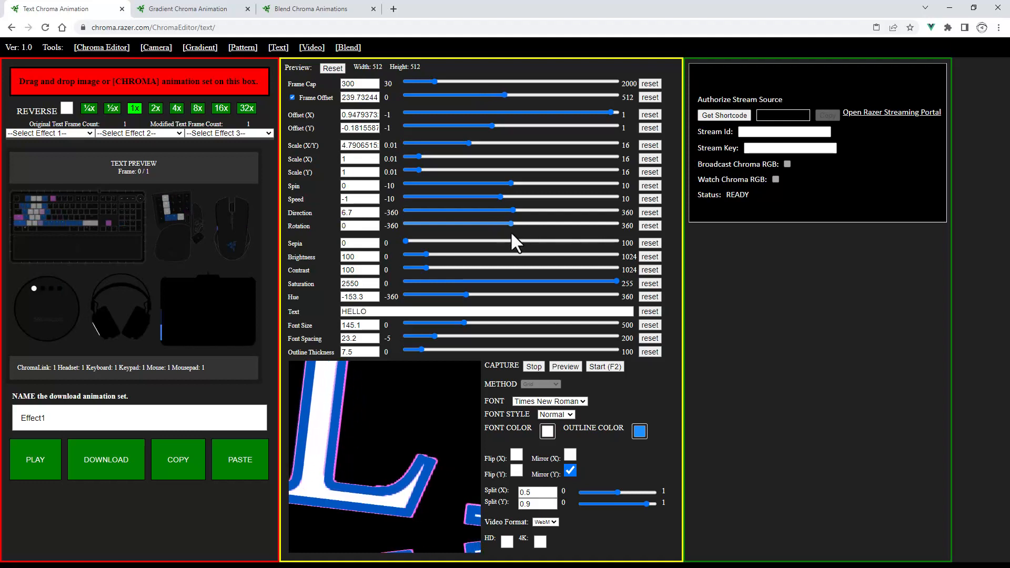
scroll(335, 443, down, 12)
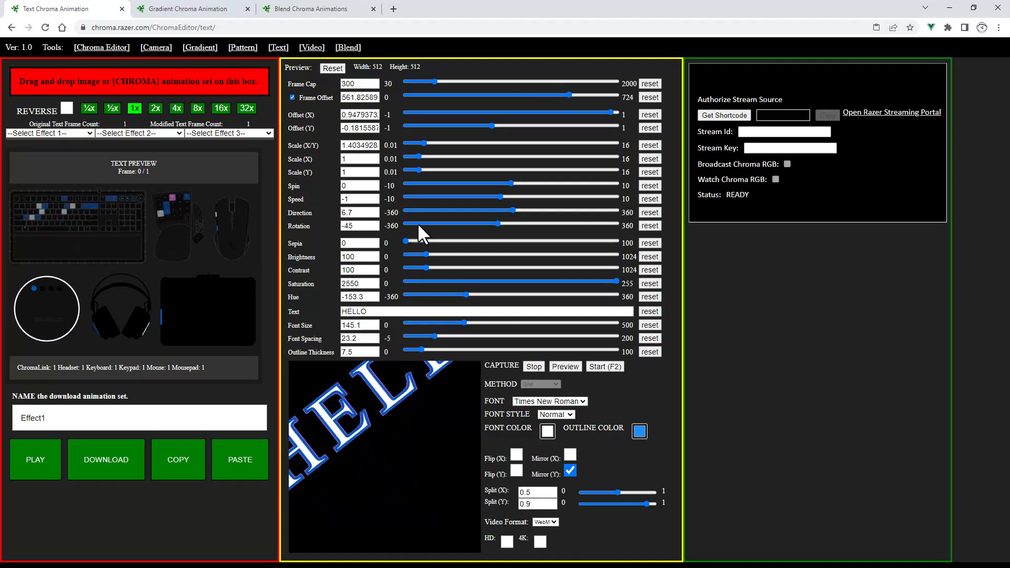
drag(500, 222, 506, 222)
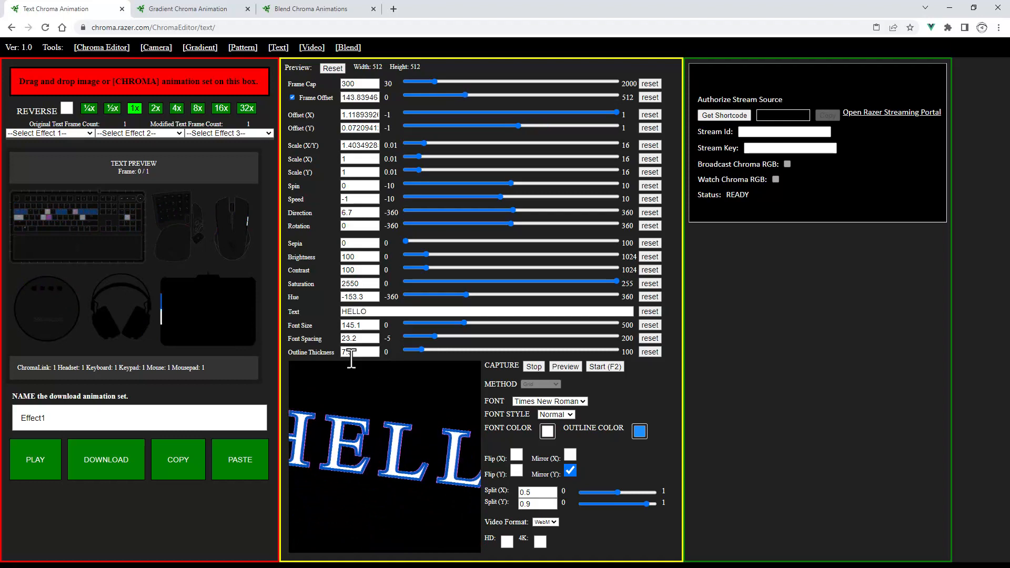
Try Mirror (X) on the text and turn off both Mirror (X) and Mirror (Y)
click(570, 454)
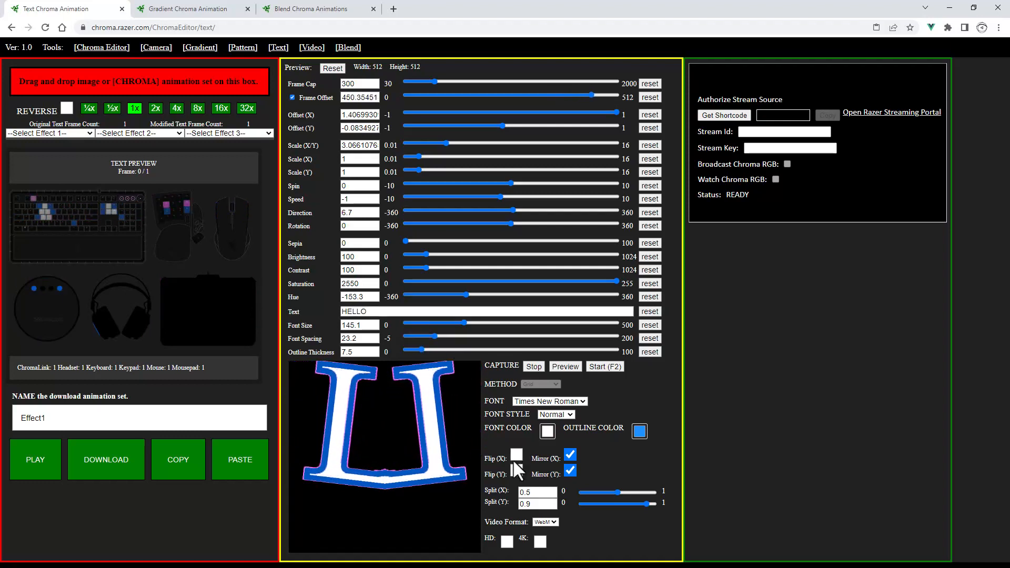
click(570, 453)
click(570, 470)
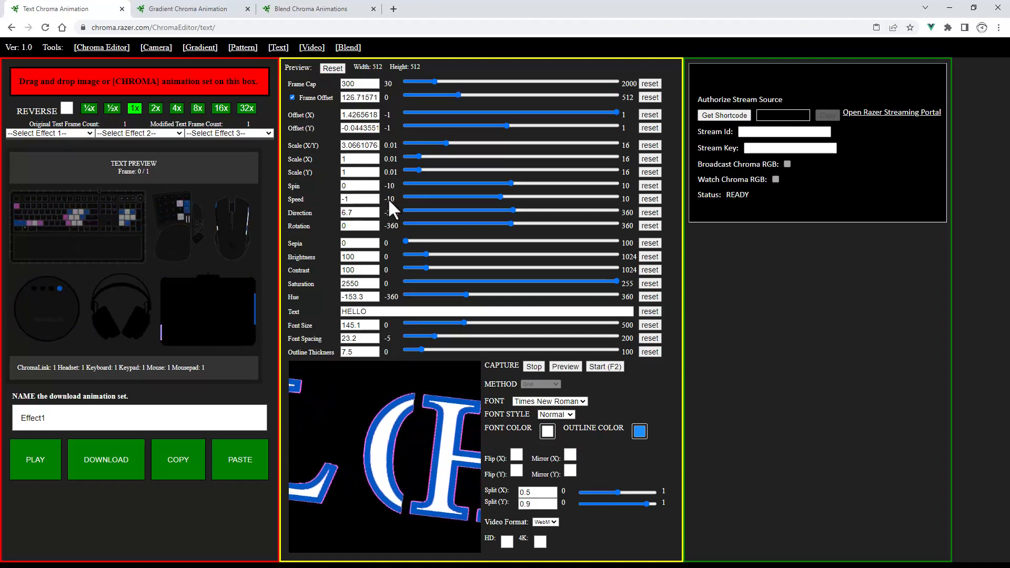
Set the text's Speed to 0, try a Spin of -1, and set the Spin to 1
drag(497, 197, 506, 196)
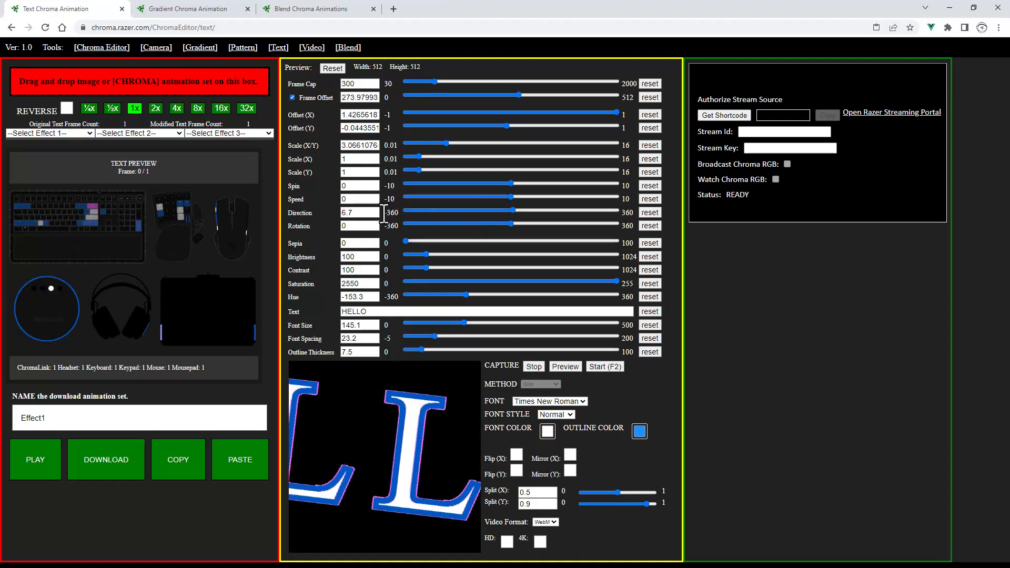
click(500, 183)
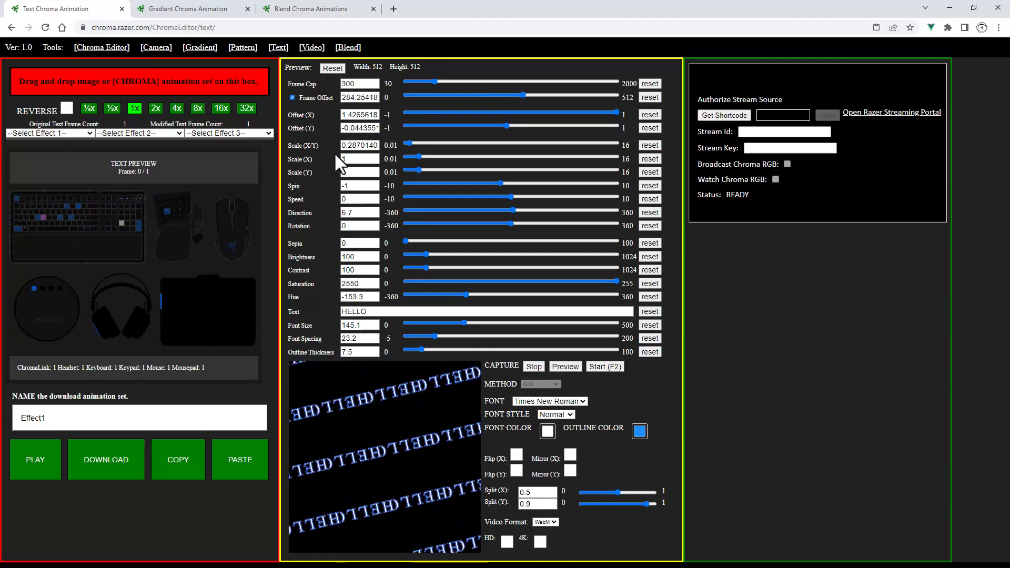
click(510, 182)
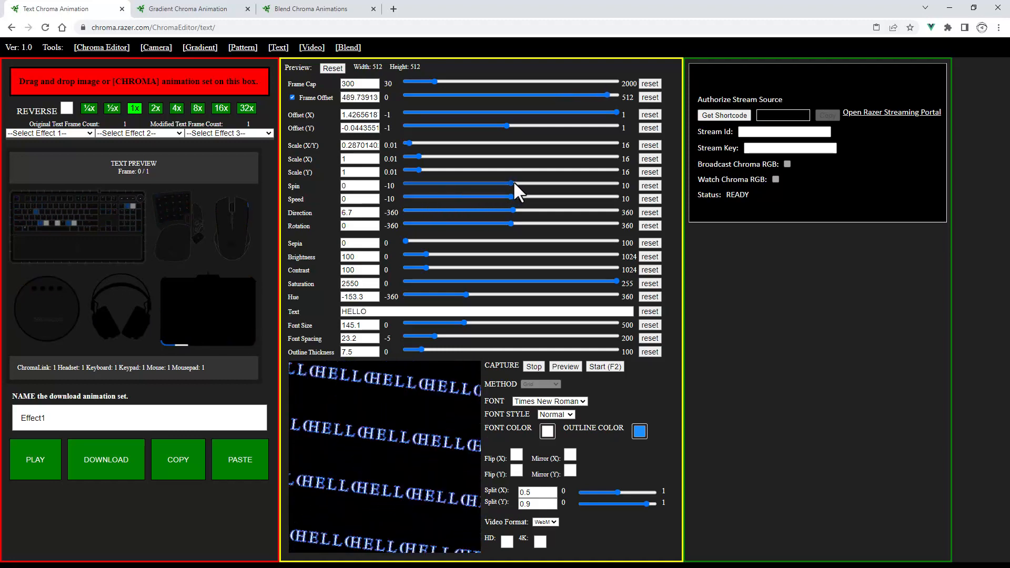
click(519, 182)
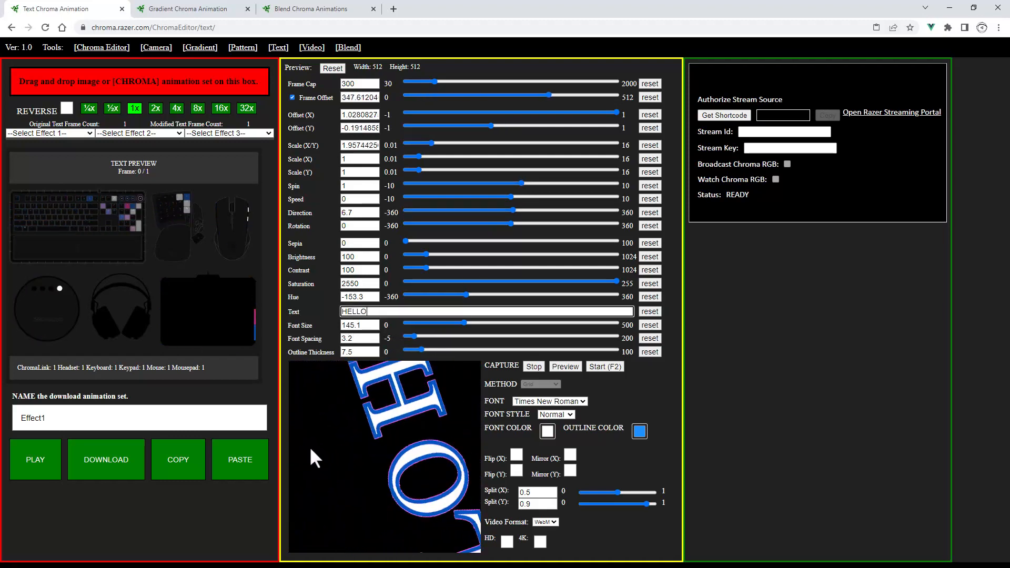
Reposition the spinning HELLO text in the preview and switch to the Blend Chroma Animations page
drag(309, 446, 405, 451)
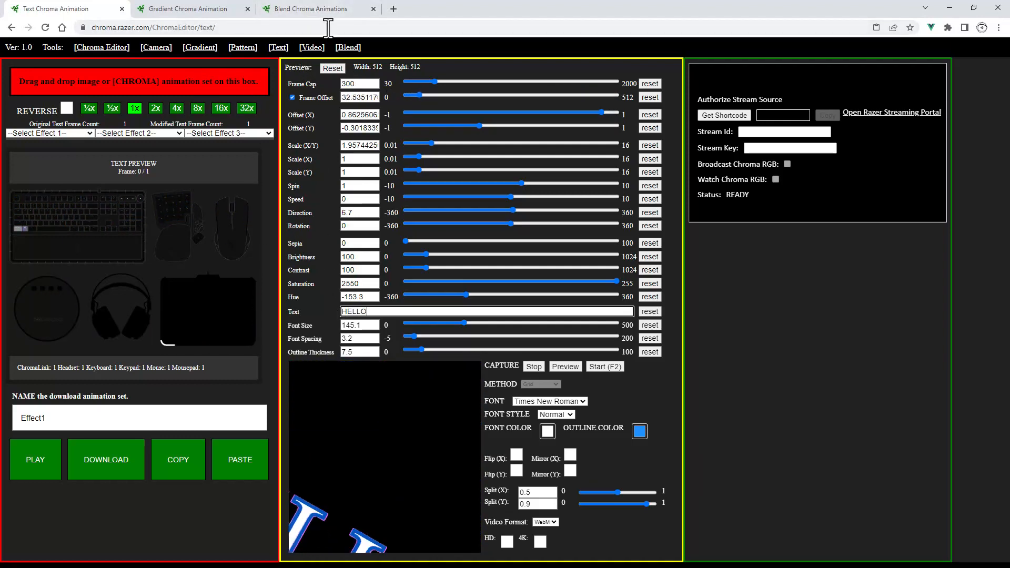
click(308, 7)
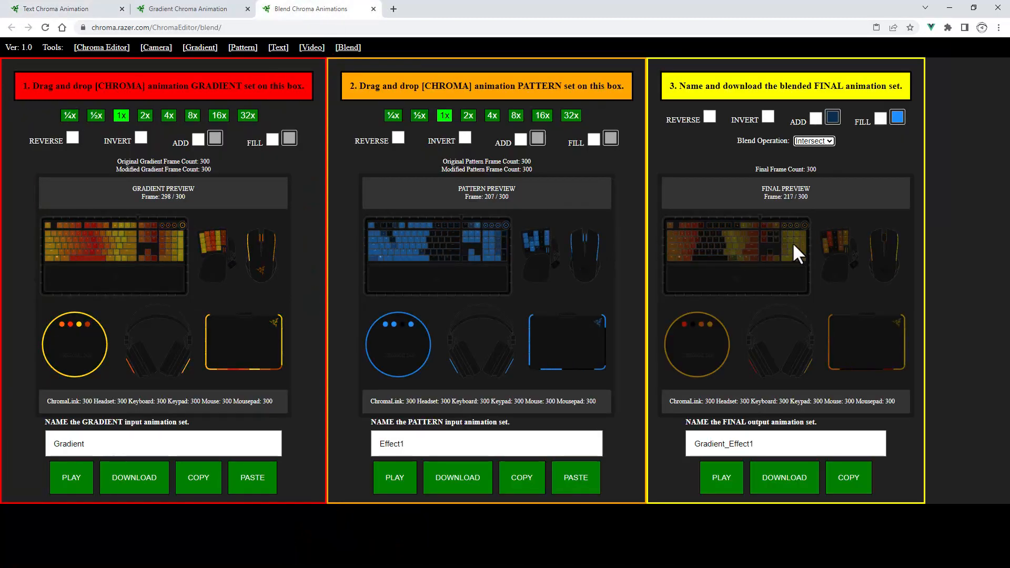